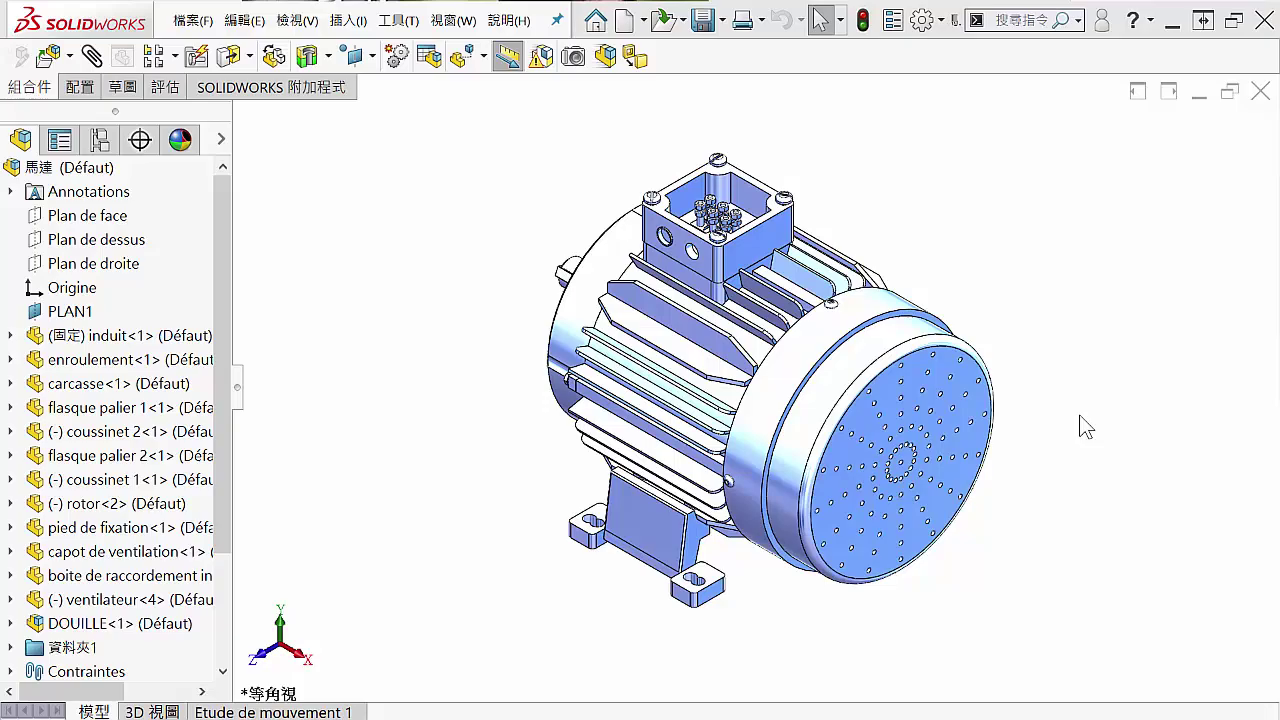
Orbit the motor assembly to inspect its shaft end and fan cover.
{"action": "mouse_move", "coordinate": [1100, 447]}
{"action": "middle_mouse_down"}
{"action": "mouse_move", "coordinate": [695, 478]}
{"action": "mouse_move", "coordinate": [526, 451]}
{"action": "mouse_move", "coordinate": [540, 451]}
{"action": "middle_mouse_up"}
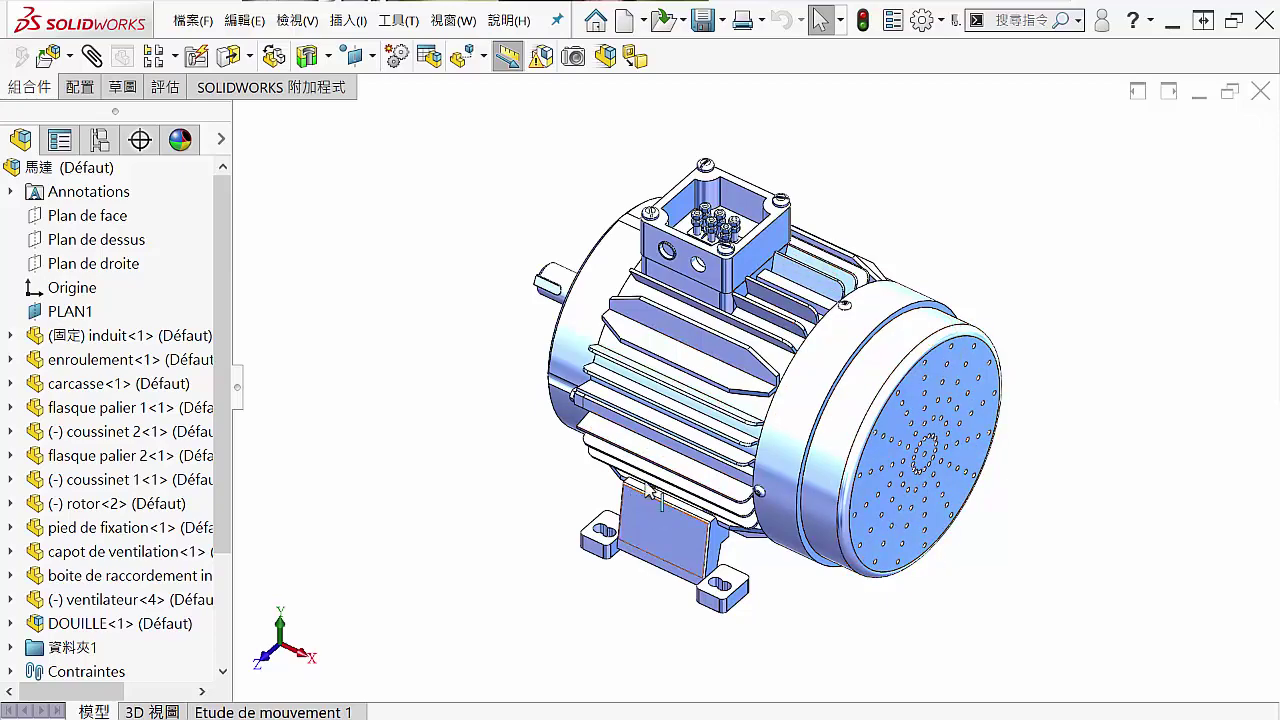
{"action": "mouse_move", "coordinate": [640, 415]}
{"action": "middle_mouse_down"}
{"action": "mouse_move", "coordinate": [604, 419]}
{"action": "mouse_move", "coordinate": [812, 515]}
{"action": "middle_mouse_up"}
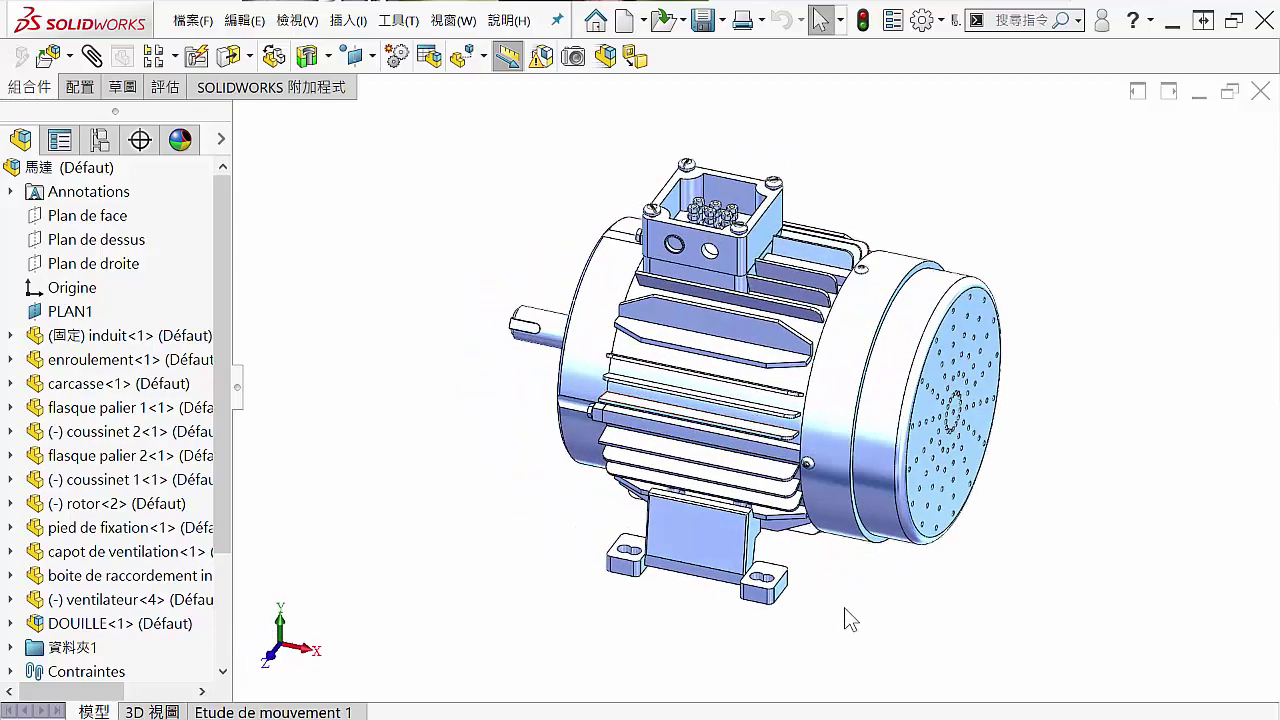
{"action": "middle_click_drag", "start_coordinate": [491, 499], "coordinate": [490, 506]}
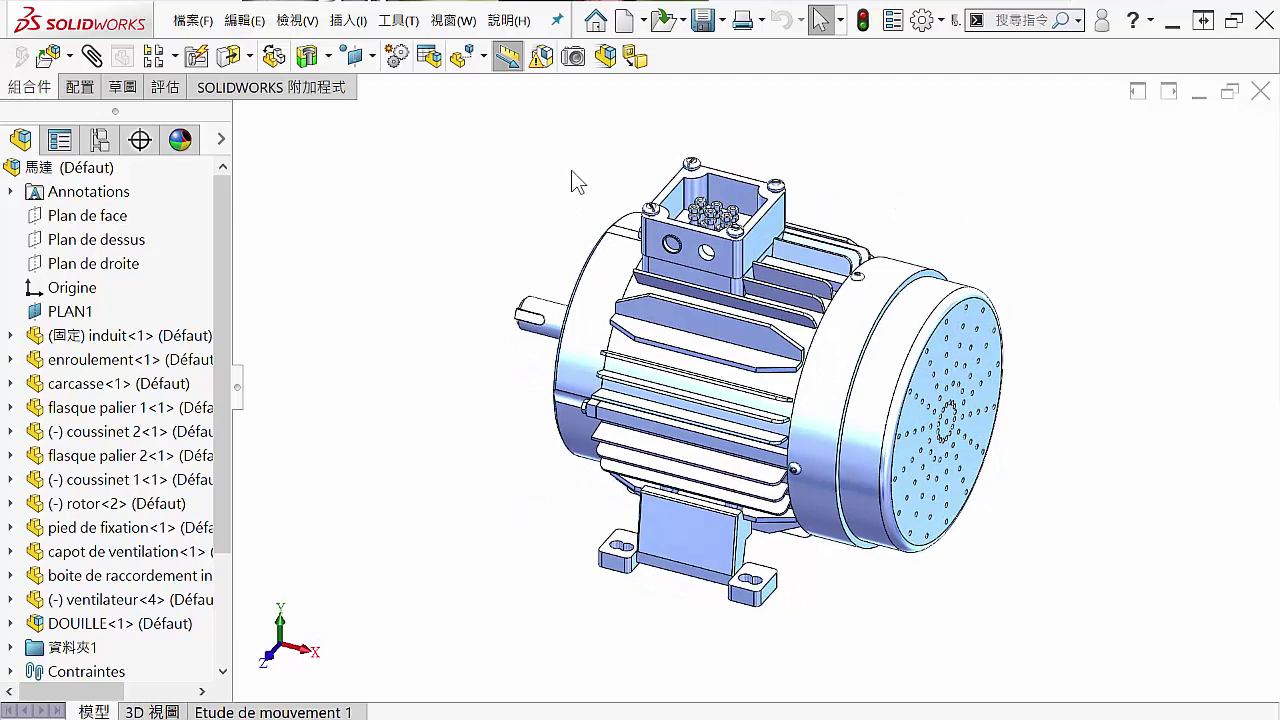
Launch Tools > Defeature on the motor and choose the Silhouette method.
{"action": "left_click", "coordinate": [636, 57]}
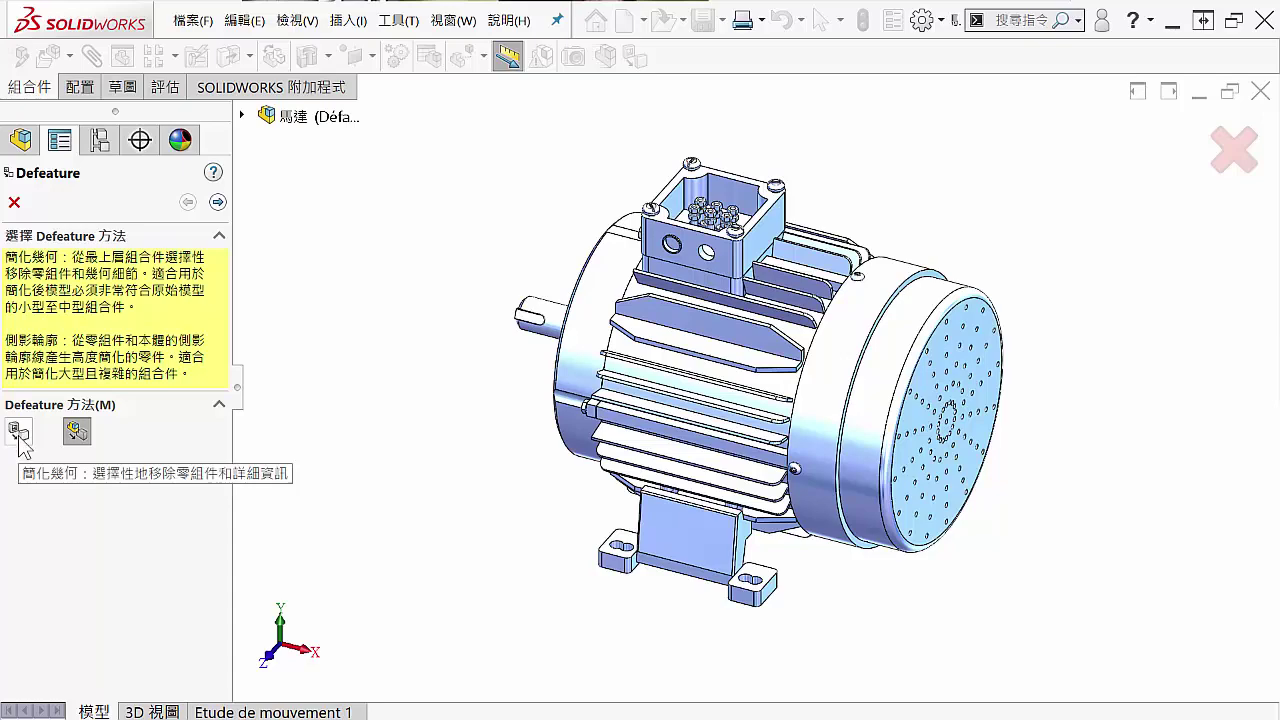
{"action": "scroll", "coordinate": [702, 254], "scroll_direction": "down", "scroll_amount": 3}
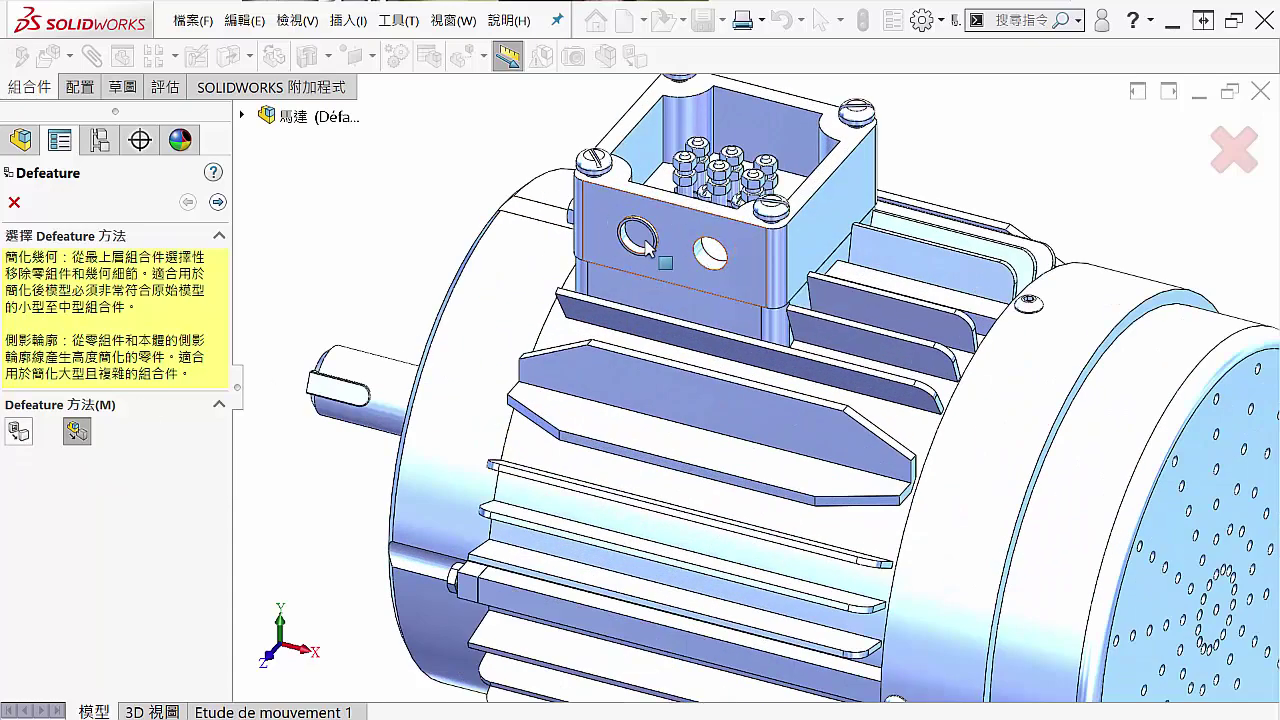
{"action": "middle_click_drag", "start_coordinate": [490, 490], "coordinate": [568, 380]}
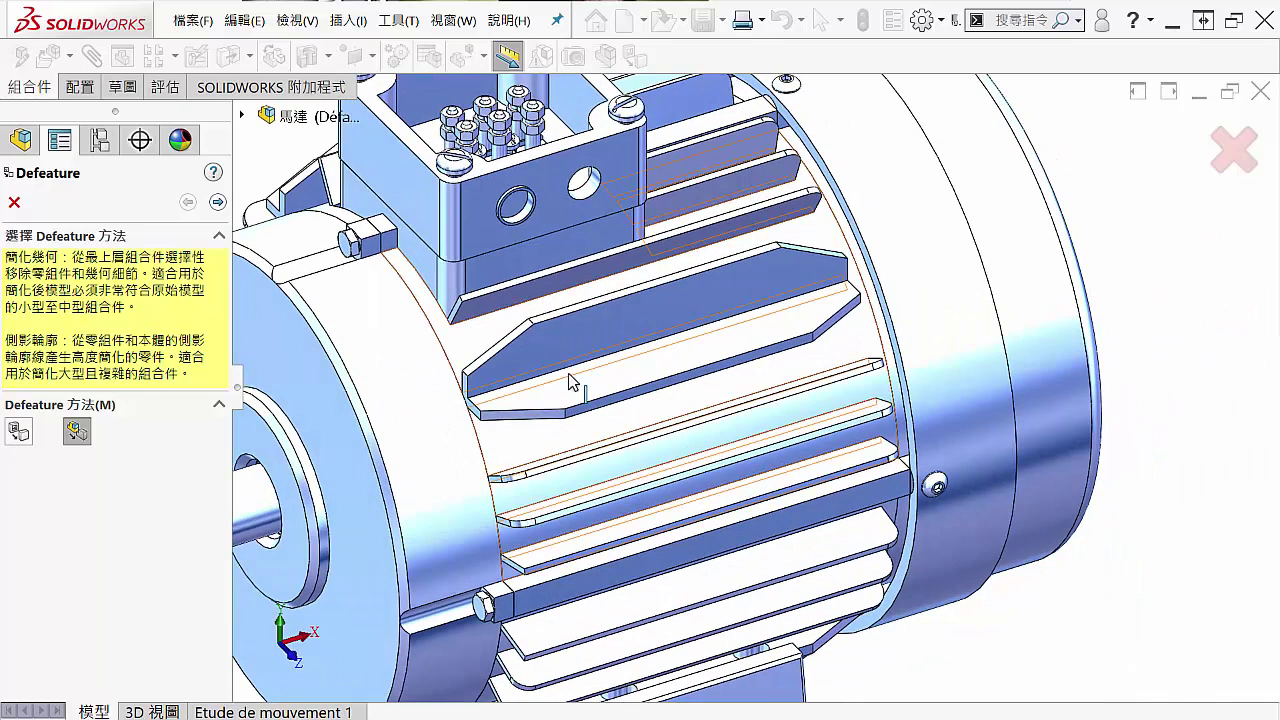
{"action": "scroll", "coordinate": [614, 457], "scroll_direction": "up", "scroll_amount": 3}
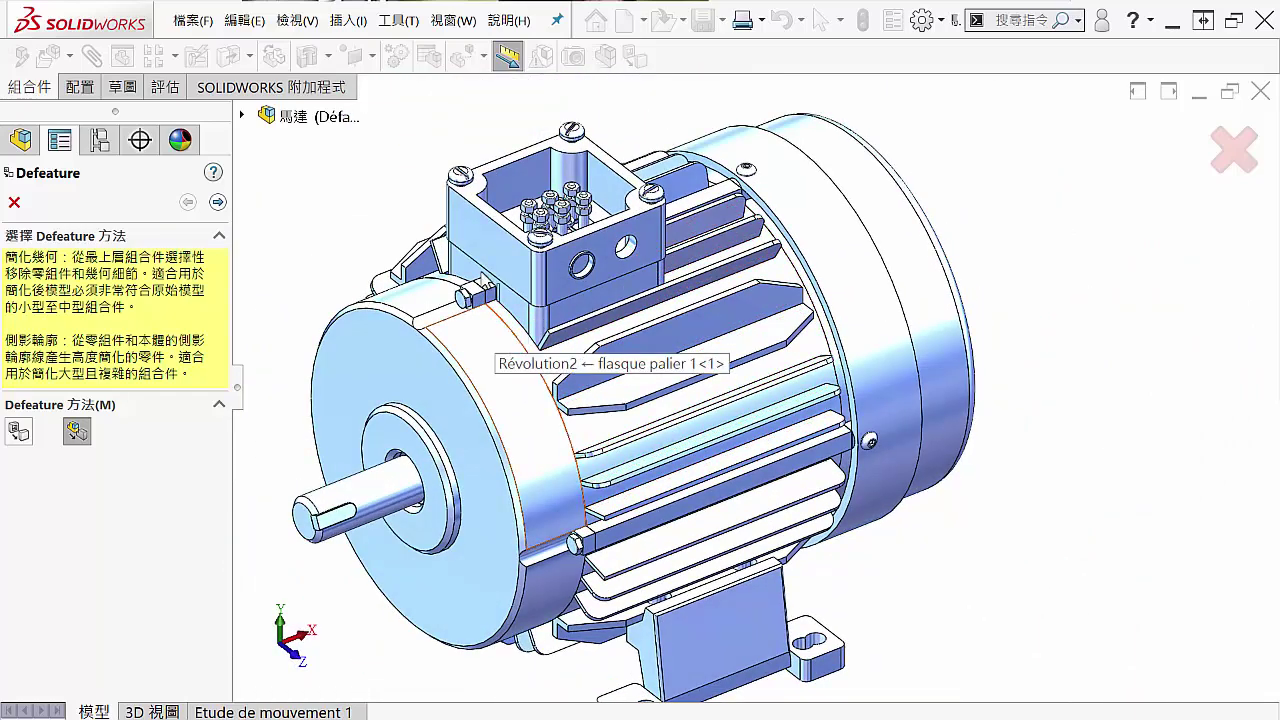
{"action": "middle_click_drag", "start_coordinate": [485, 345], "coordinate": [882, 575]}
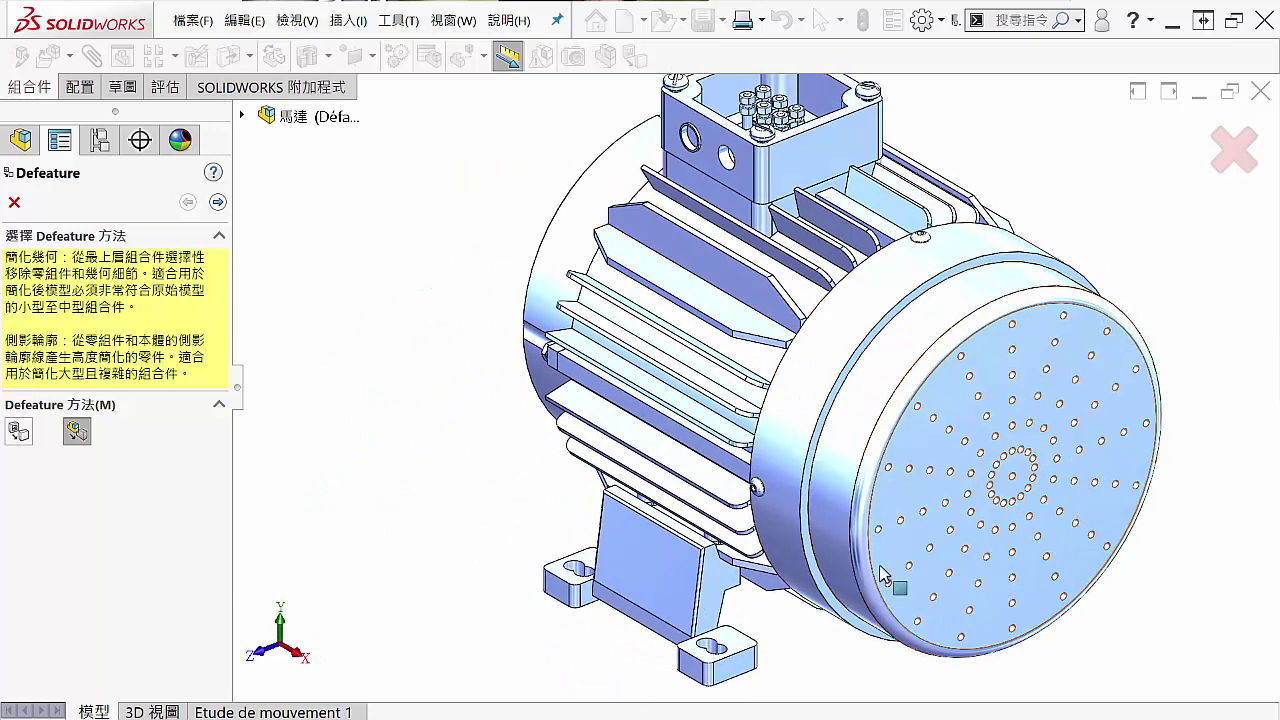
{"action": "middle_click_drag", "start_coordinate": [983, 455], "coordinate": [905, 500], "text": "ctrl"}
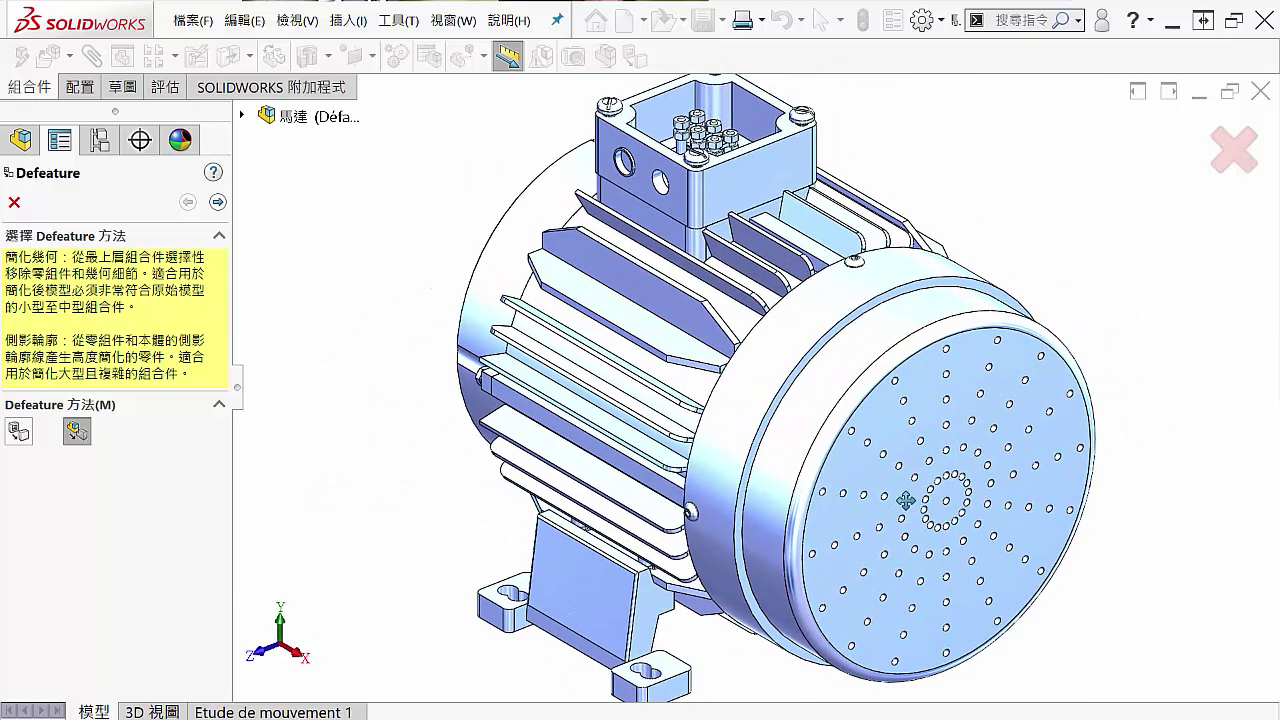
{"action": "left_click", "coordinate": [77, 438]}
Select the fan cover, housing and flasque palier 1 as group 1 components.
{"action": "left_click", "coordinate": [217, 203]}
{"action": "scroll", "coordinate": [228, 460], "scroll_direction": "down", "scroll_amount": 3}
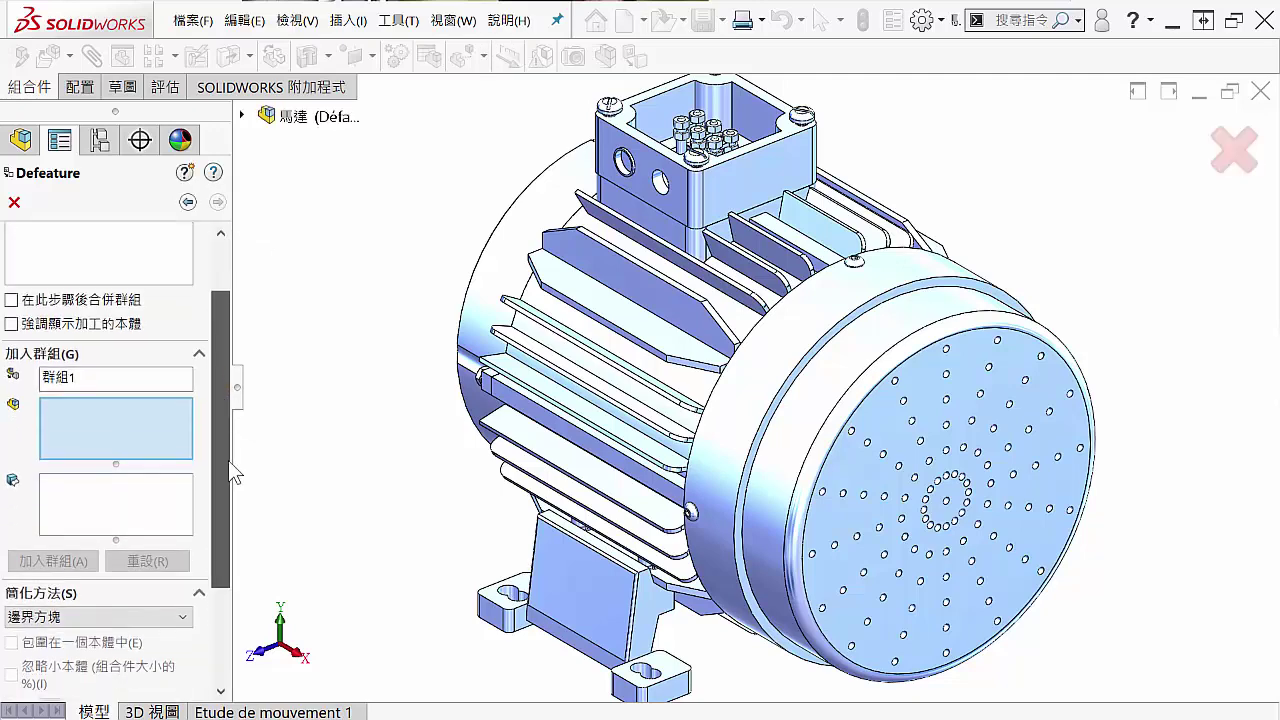
{"action": "scroll", "coordinate": [228, 460], "scroll_direction": "down", "scroll_amount": 1}
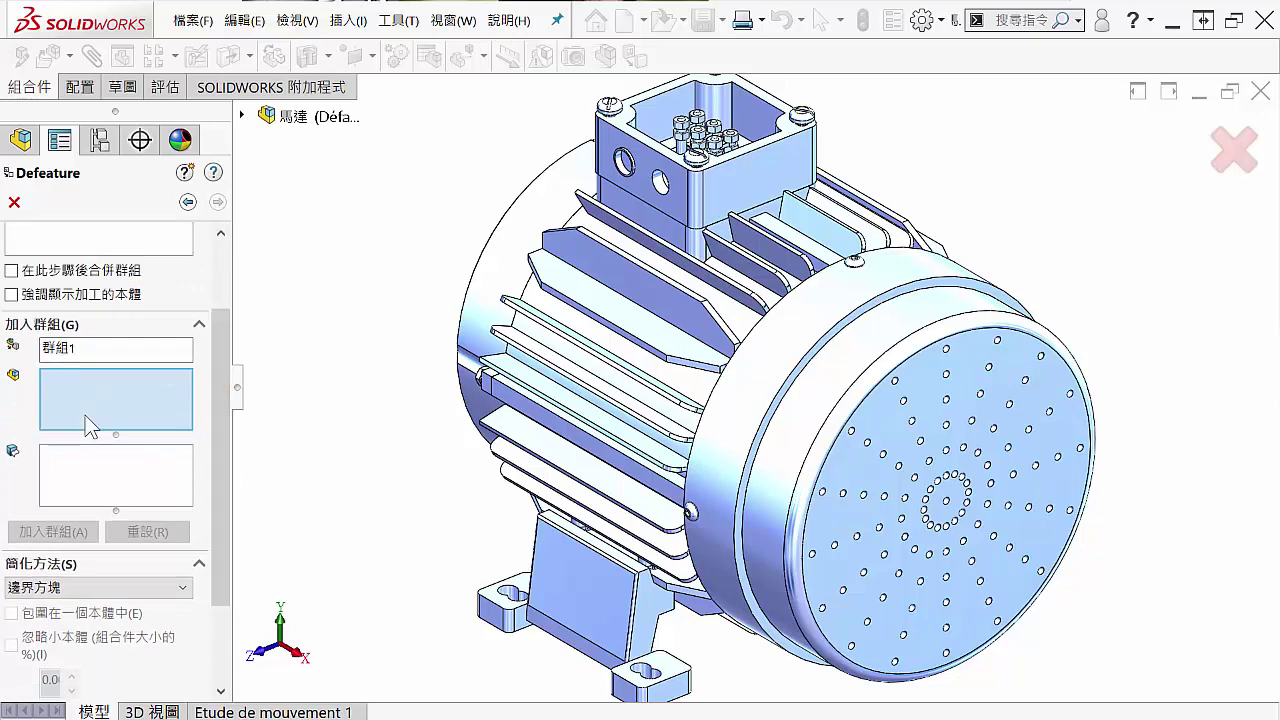
{"action": "scroll", "coordinate": [600, 400], "scroll_direction": "up", "scroll_amount": 2}
{"action": "left_click", "coordinate": [814, 423]}
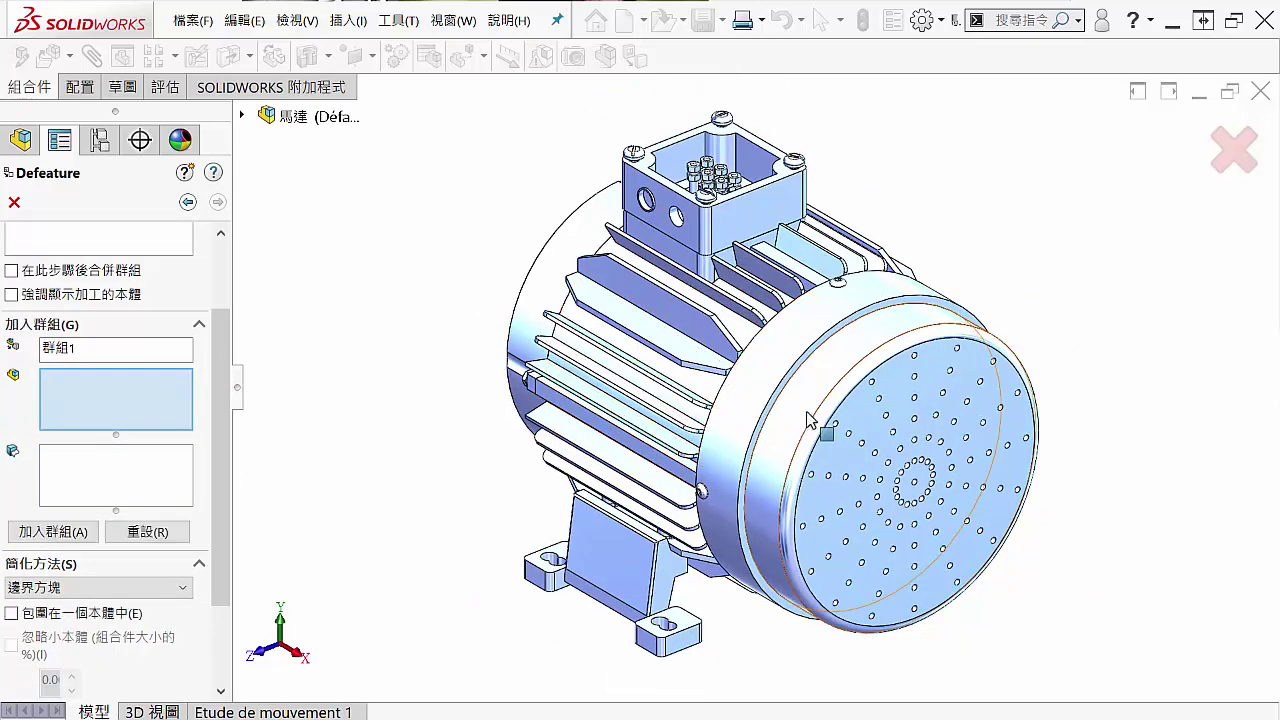
{"action": "left_click", "coordinate": [615, 390]}
{"action": "left_click", "coordinate": [525, 320]}
{"action": "mouse_move", "coordinate": [525, 320]}
{"action": "middle_mouse_down"}
{"action": "mouse_move", "coordinate": [826, 437]}
{"action": "mouse_move", "coordinate": [903, 423]}
{"action": "middle_mouse_up"}
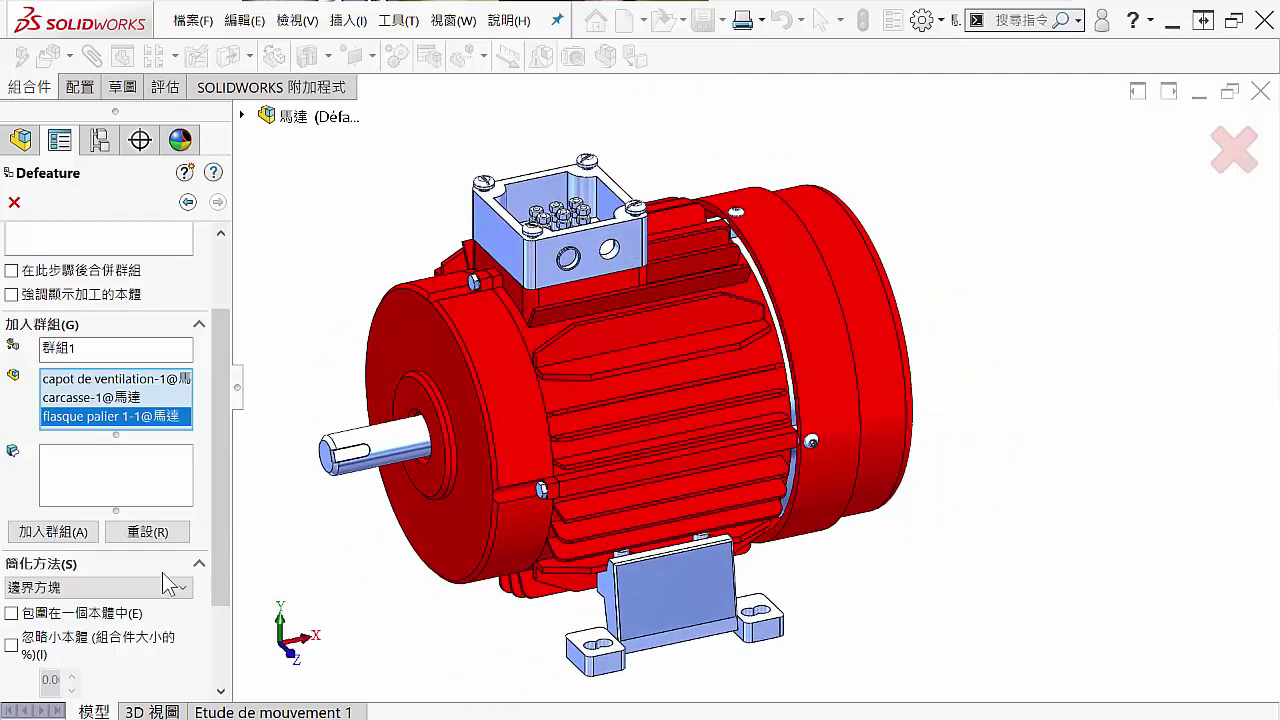
Set group 1's simplification method to Cylinder (圓柱).
{"action": "left_click", "coordinate": [124, 590]}
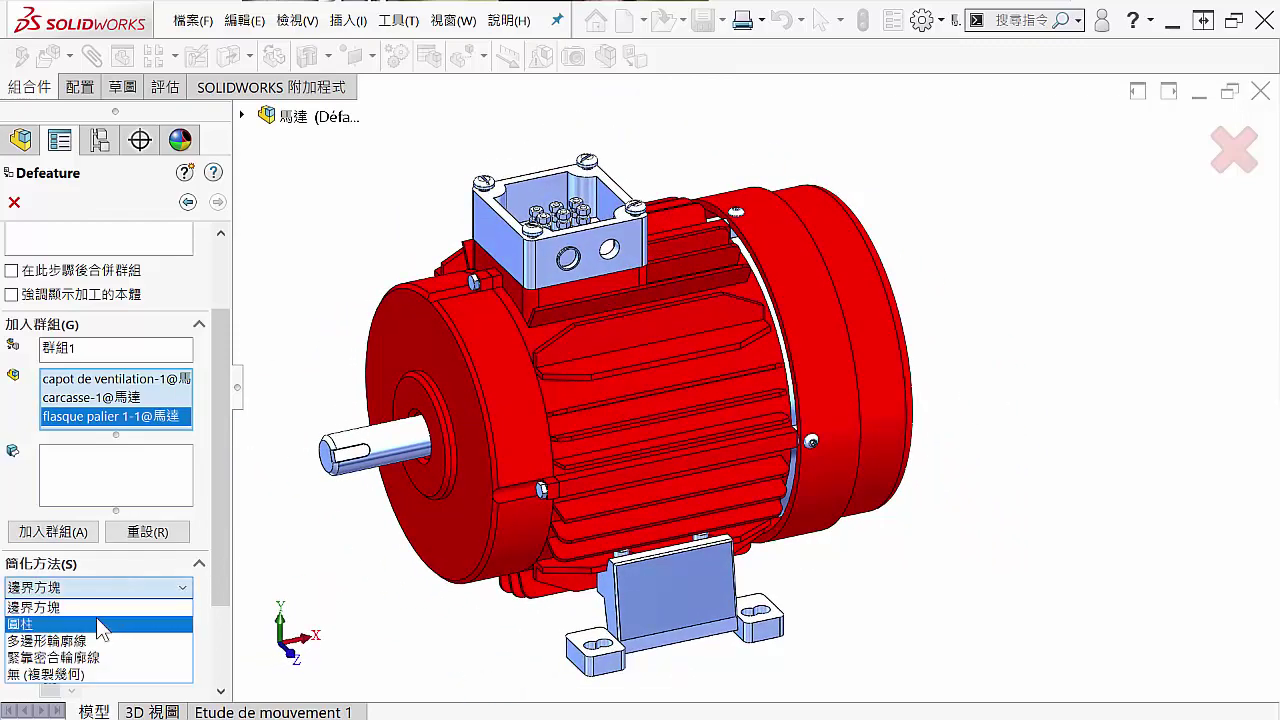
{"action": "left_click", "coordinate": [96, 621]}
{"action": "middle_click_drag", "start_coordinate": [764, 414], "coordinate": [853, 344]}
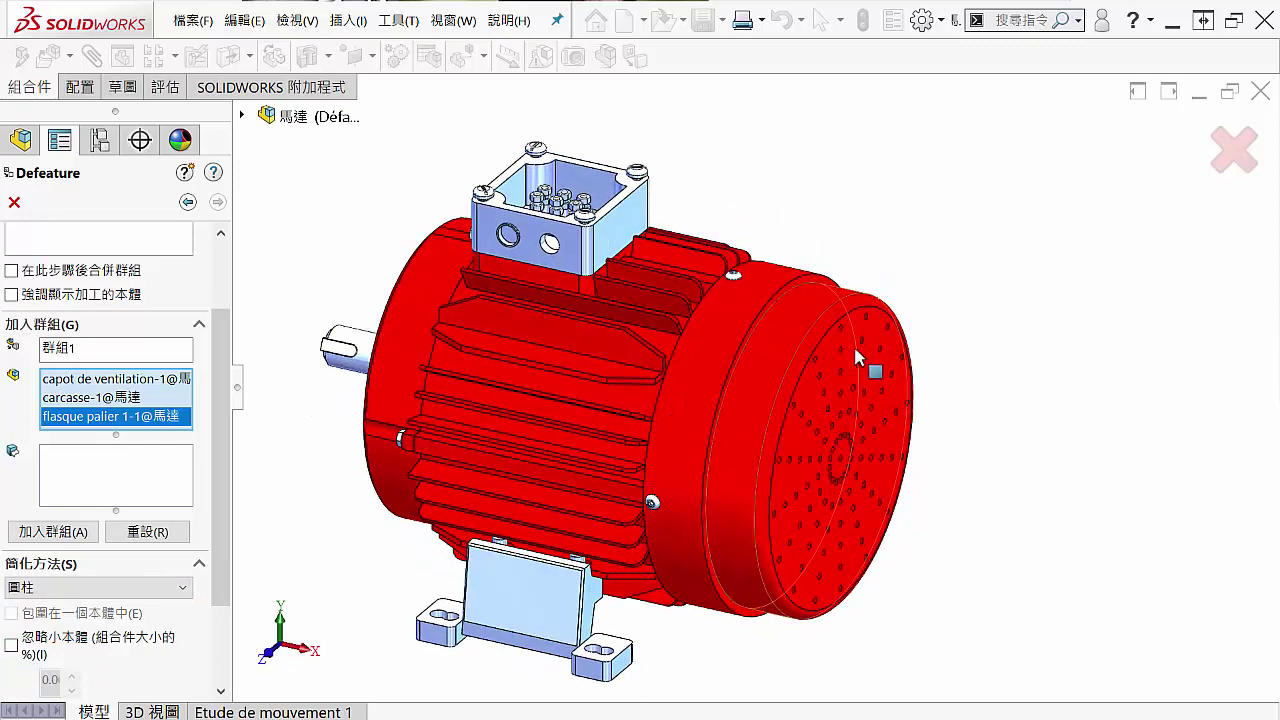
{"action": "middle_click_drag", "start_coordinate": [866, 411], "coordinate": [633, 414]}
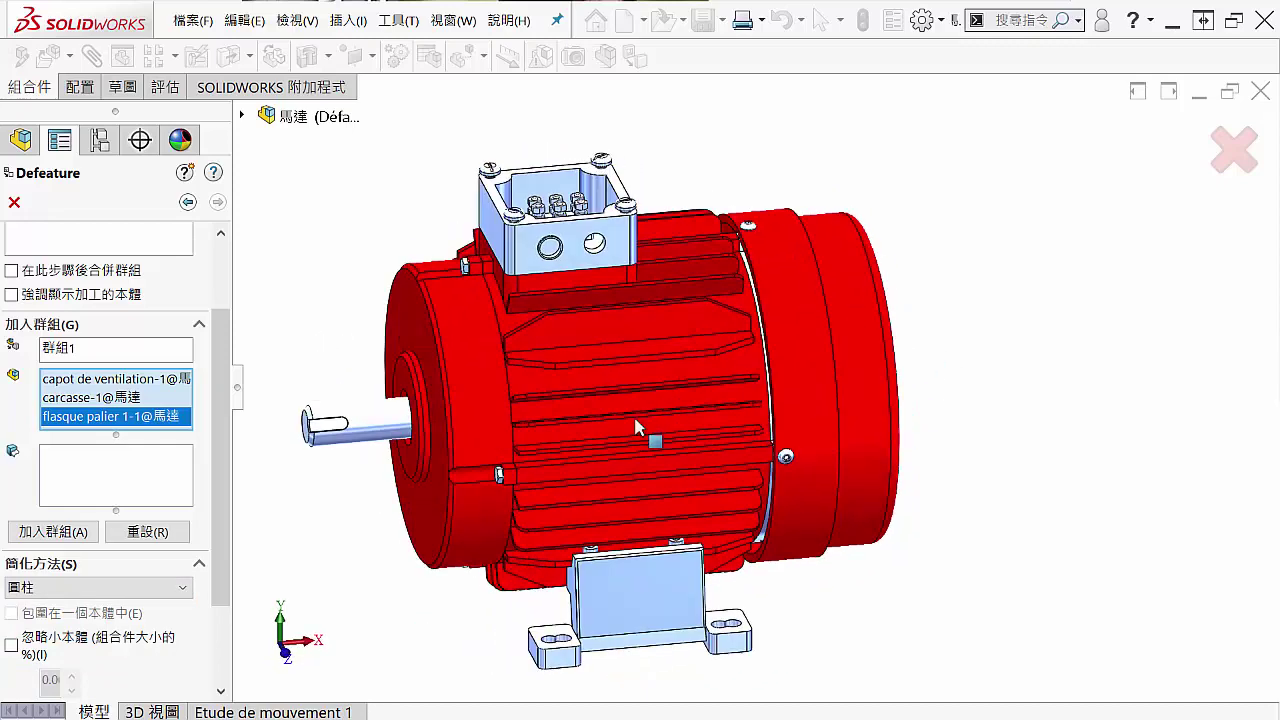
Add group 1, then select the rotor shaft and add it as cylinder group 2.
{"action": "left_click", "coordinate": [69, 535]}
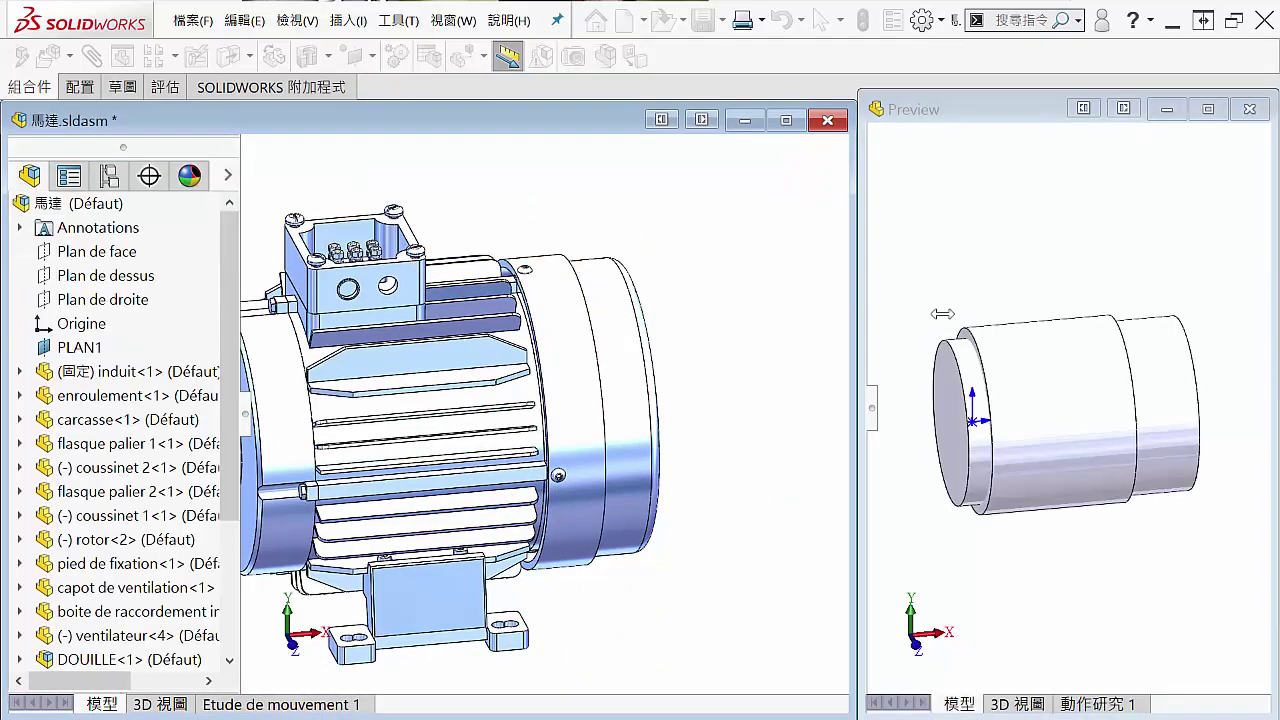
{"action": "mouse_move", "coordinate": [620, 553]}
{"action": "middle_mouse_down"}
{"action": "mouse_move", "coordinate": [601, 570]}
{"action": "mouse_move", "coordinate": [708, 455]}
{"action": "middle_mouse_up"}
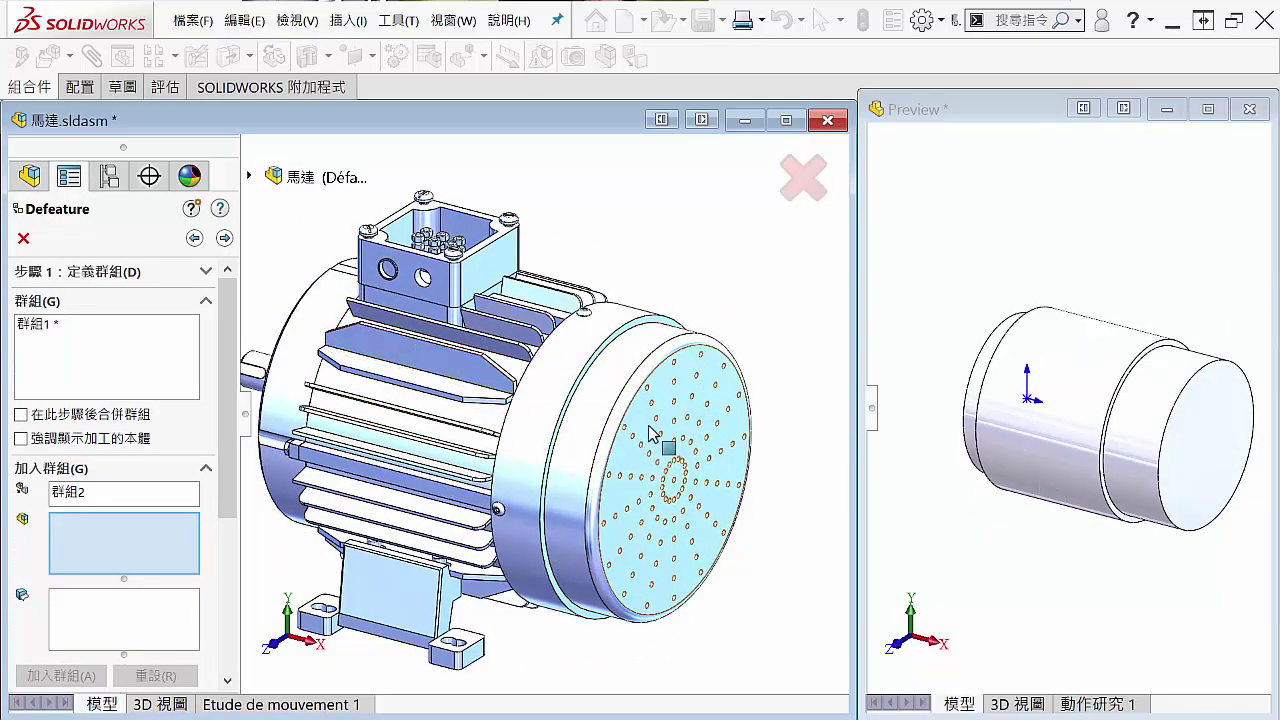
{"action": "mouse_move", "coordinate": [368, 432]}
{"action": "middle_mouse_down"}
{"action": "mouse_move", "coordinate": [663, 557]}
{"action": "mouse_move", "coordinate": [754, 549]}
{"action": "middle_mouse_up"}
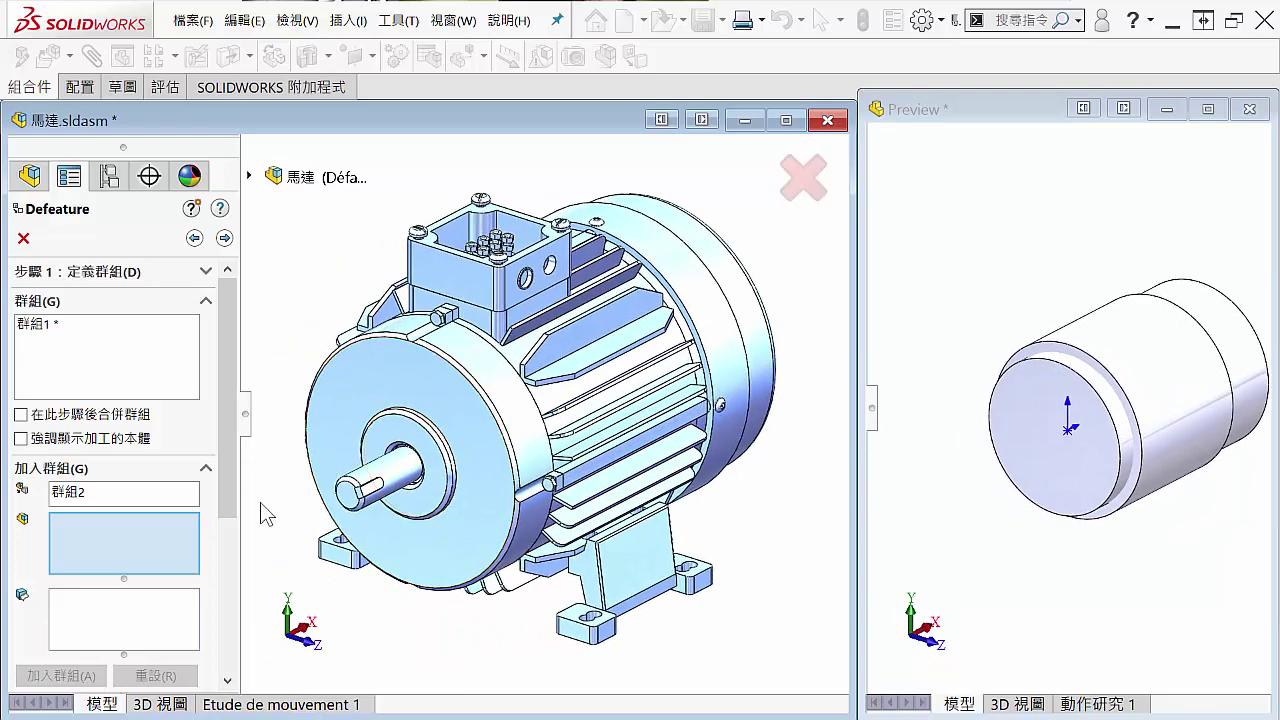
{"action": "left_click", "coordinate": [381, 473]}
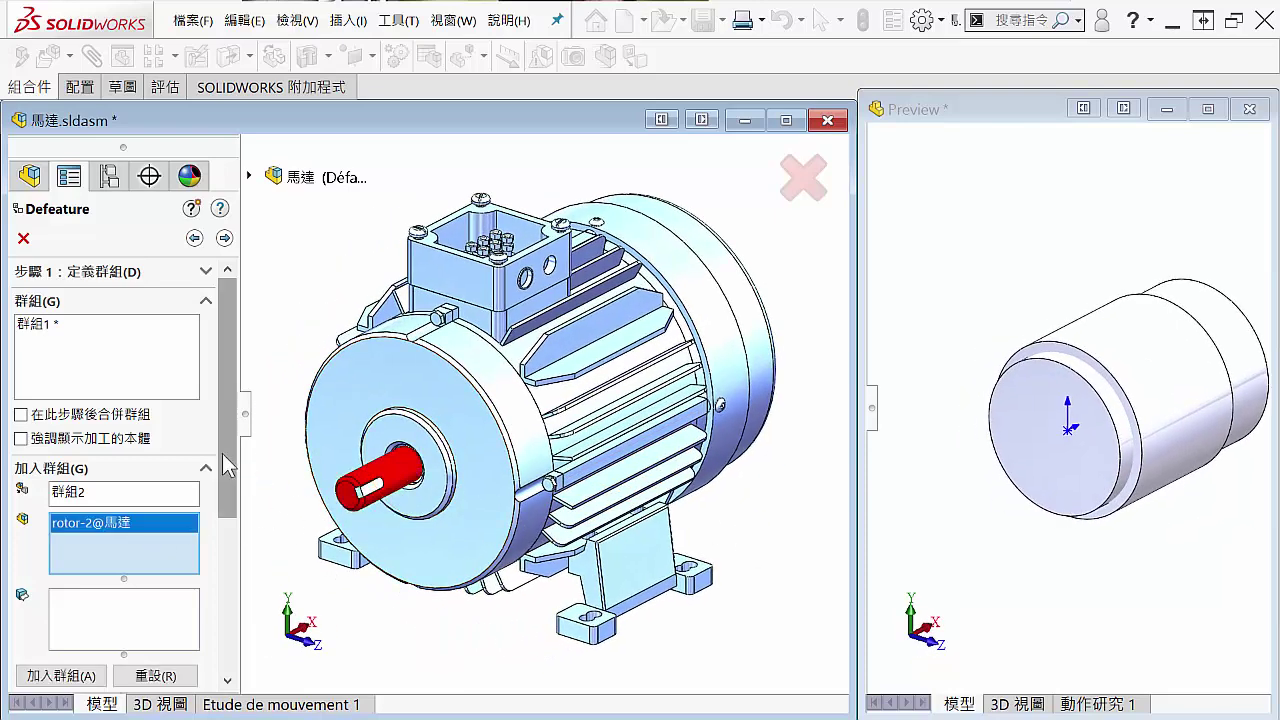
{"action": "scroll", "coordinate": [215, 516], "scroll_direction": "down", "scroll_amount": 3}
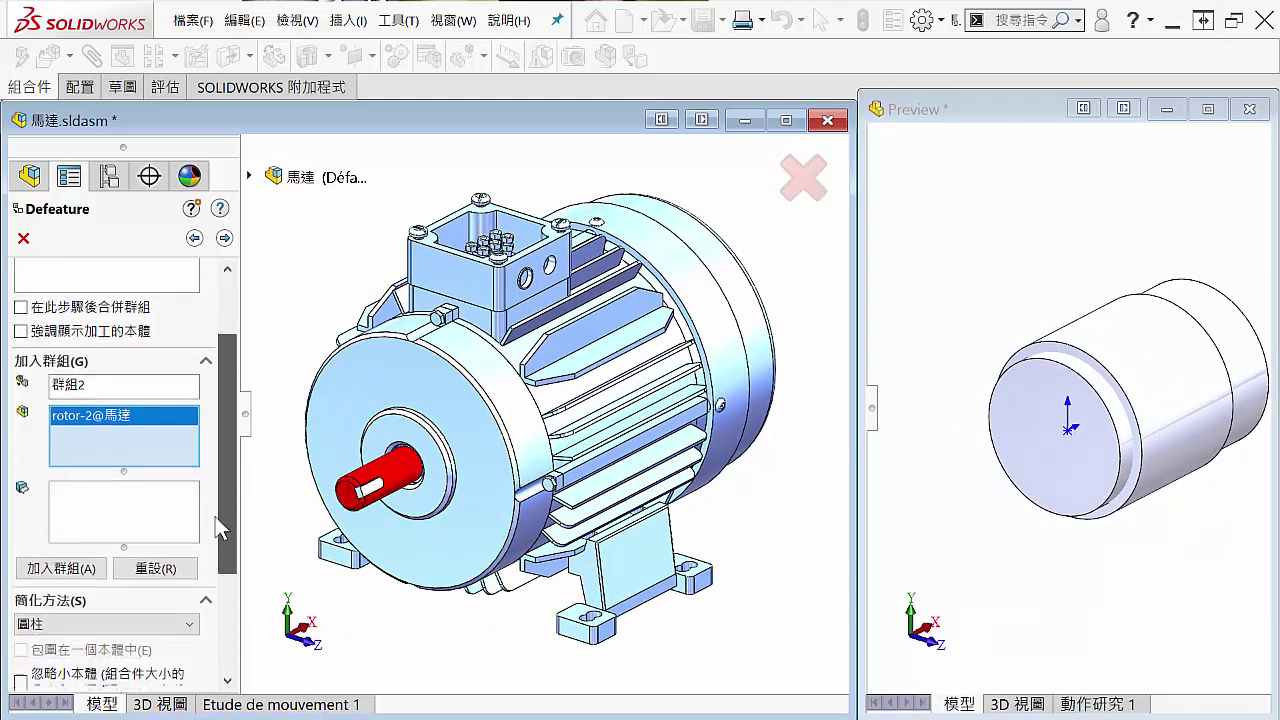
{"action": "left_click", "coordinate": [62, 556]}
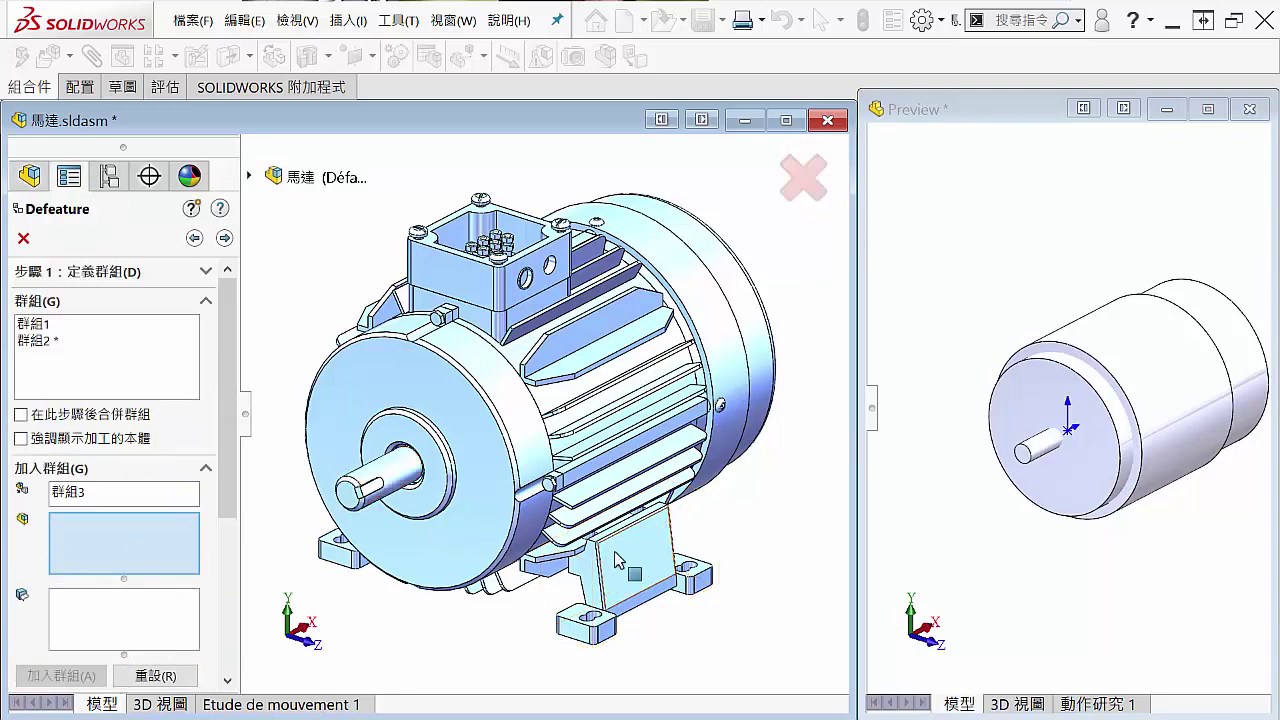
Select the terminal box and add it as group 3 using the bounding box (邊界方塊) method.
{"action": "middle_click_drag", "start_coordinate": [616, 560], "coordinate": [490, 315]}
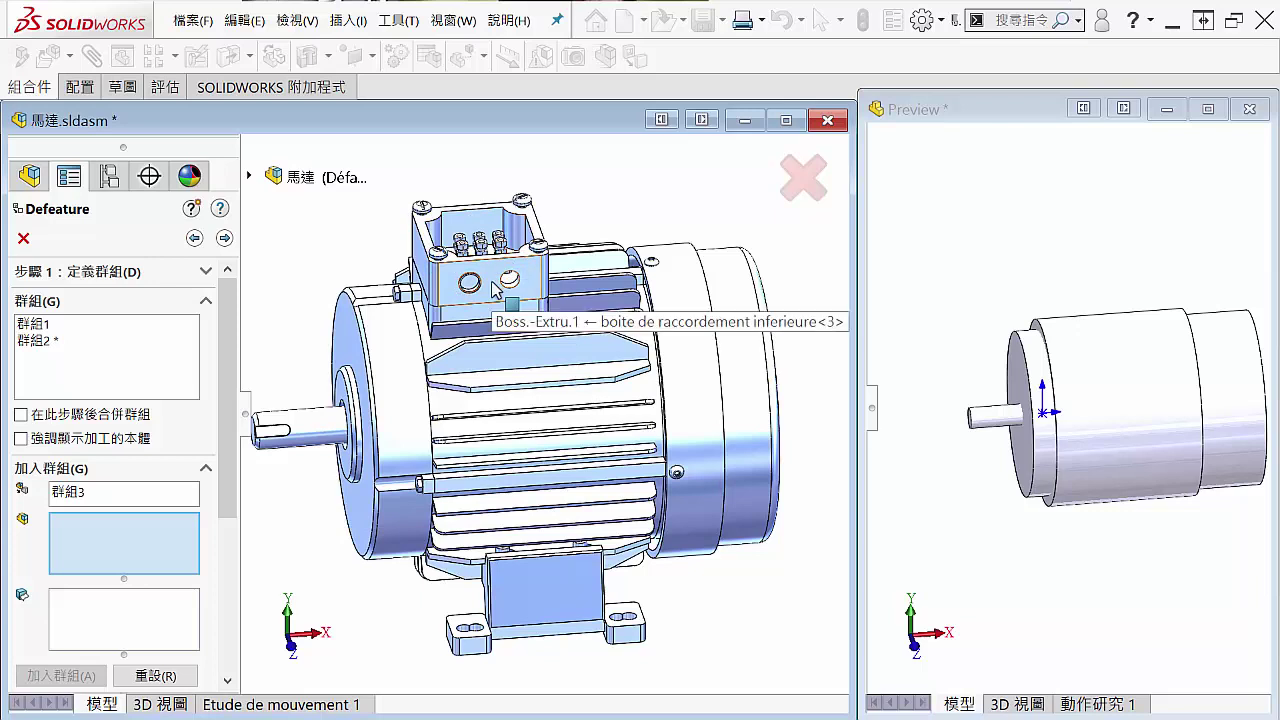
{"action": "left_click", "coordinate": [496, 289]}
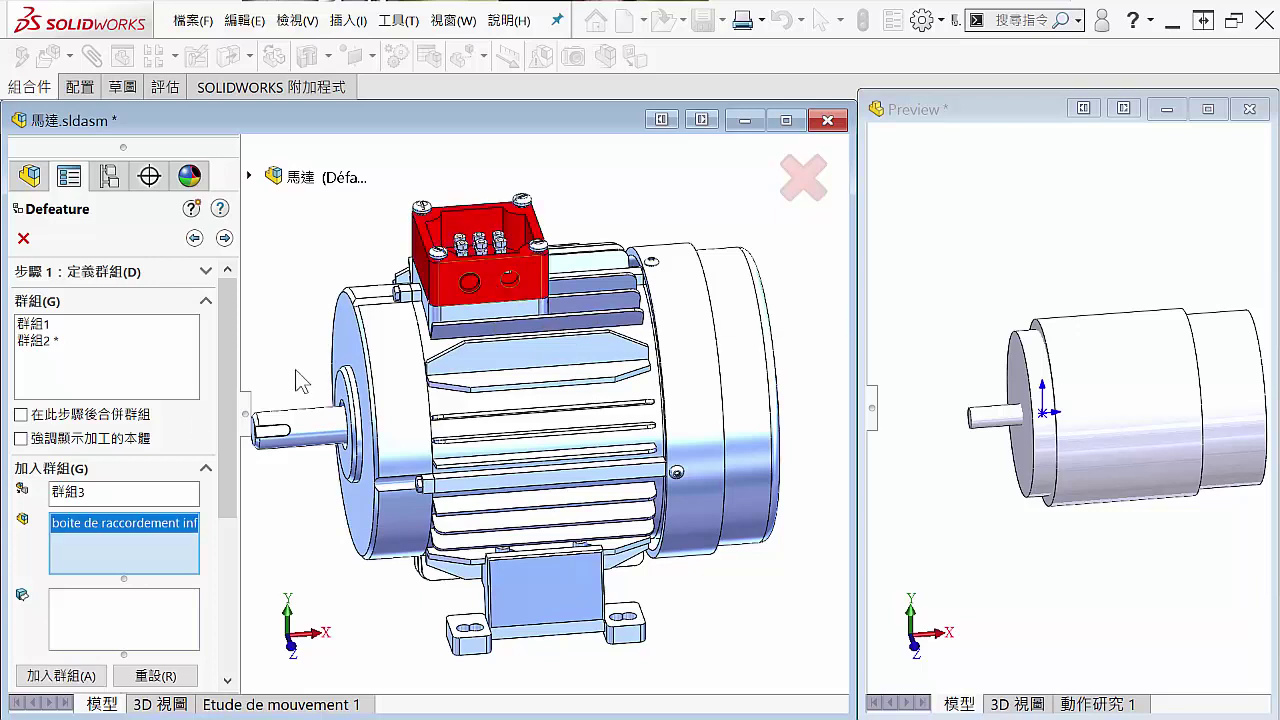
{"action": "scroll", "coordinate": [200, 450], "scroll_direction": "down", "scroll_amount": 3}
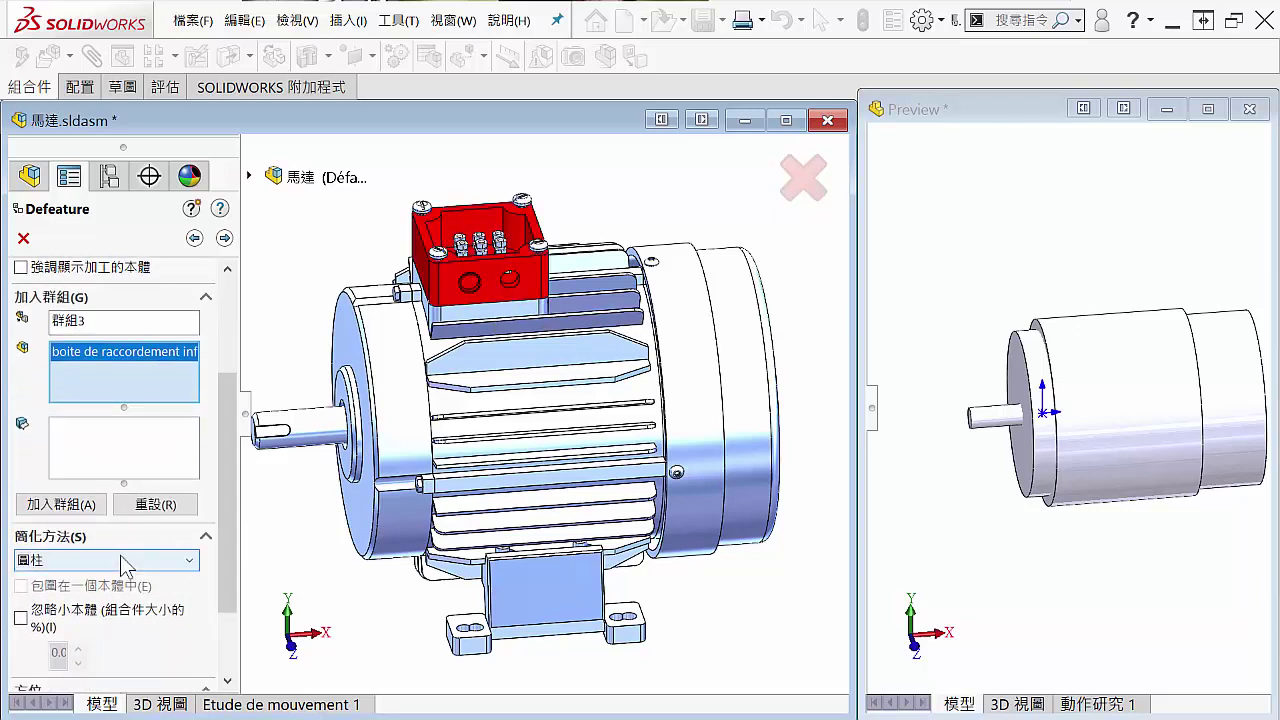
{"action": "left_click", "coordinate": [84, 565]}
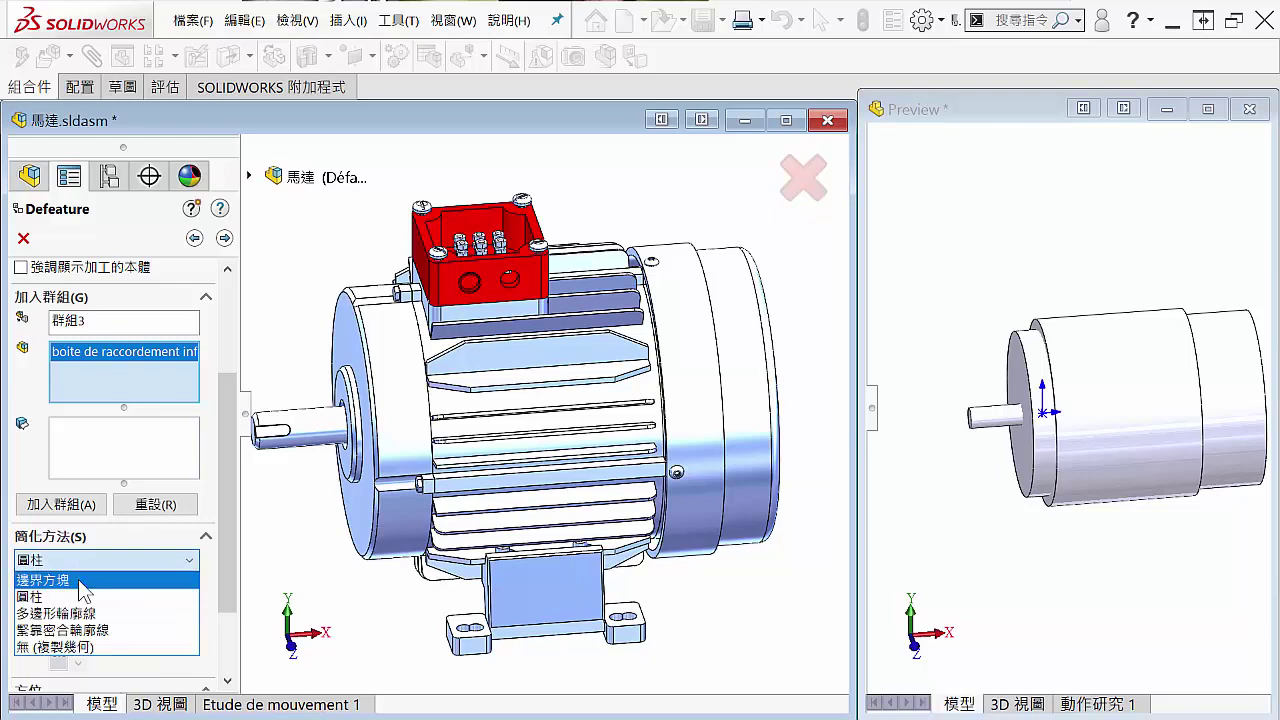
{"action": "left_click", "coordinate": [84, 580]}
{"action": "left_click", "coordinate": [69, 508]}
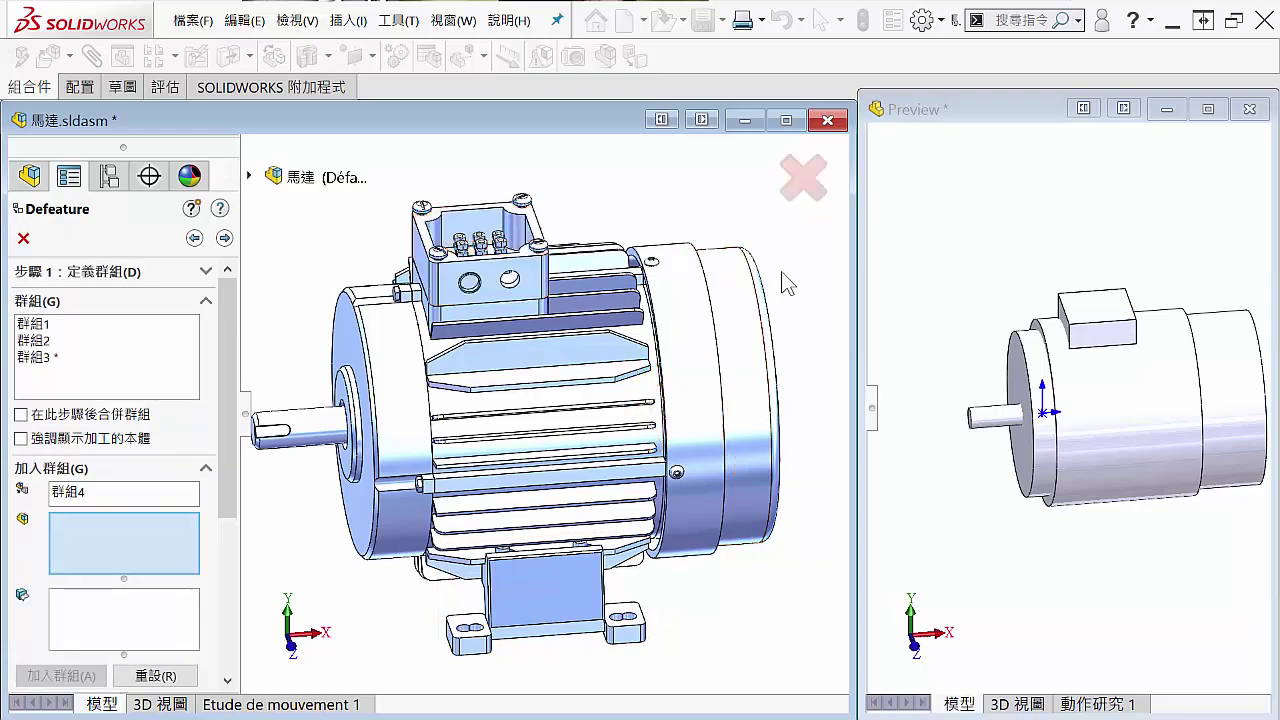
Select pied de fixation-1 and set its method to tight-fit silhouette (緊靠密合輪廓線).
{"action": "mouse_move", "coordinate": [660, 560]}
{"action": "middle_mouse_down"}
{"action": "mouse_move", "coordinate": [489, 512]}
{"action": "mouse_move", "coordinate": [551, 590]}
{"action": "mouse_move", "coordinate": [604, 614]}
{"action": "middle_mouse_up"}
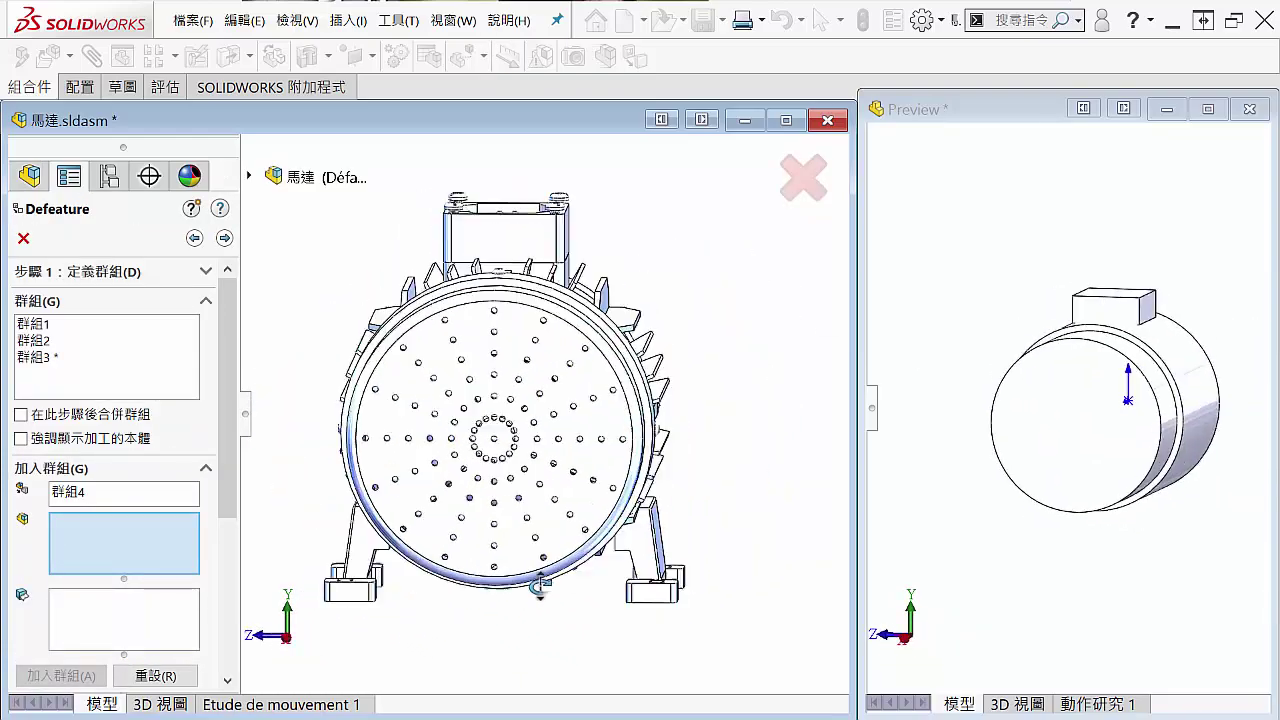
{"action": "left_click", "coordinate": [432, 583]}
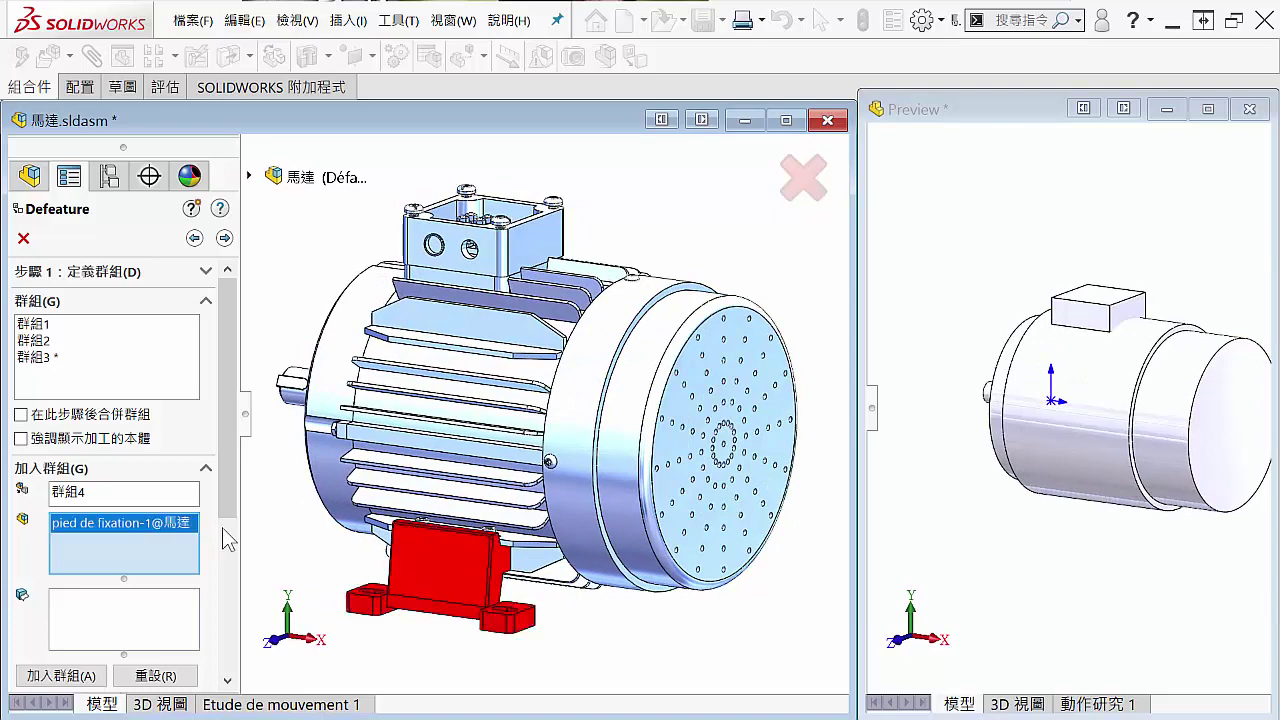
{"action": "scroll", "coordinate": [220, 500], "scroll_direction": "down", "scroll_amount": 5}
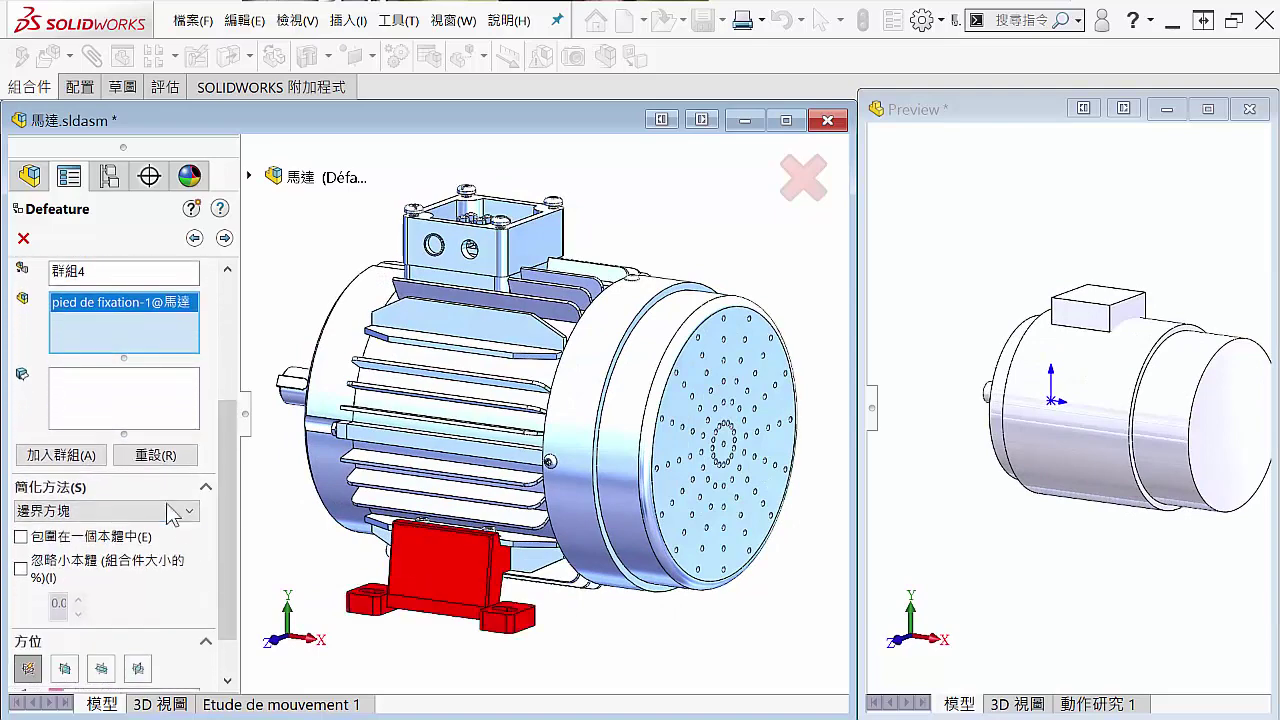
{"action": "left_click", "coordinate": [158, 511]}
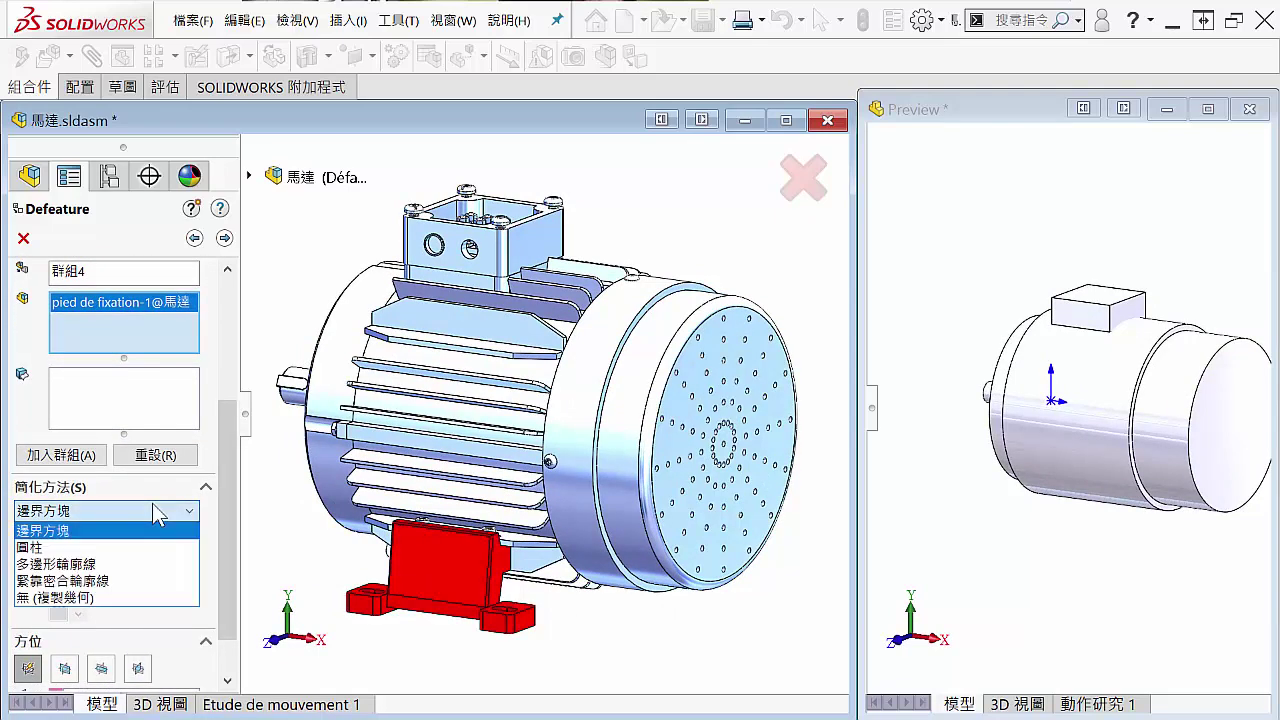
{"action": "left_click", "coordinate": [107, 581]}
Use the foot's side face as direction, enable multiple directions, and add the group.
{"action": "scroll", "coordinate": [228, 558], "scroll_direction": "down", "scroll_amount": 2}
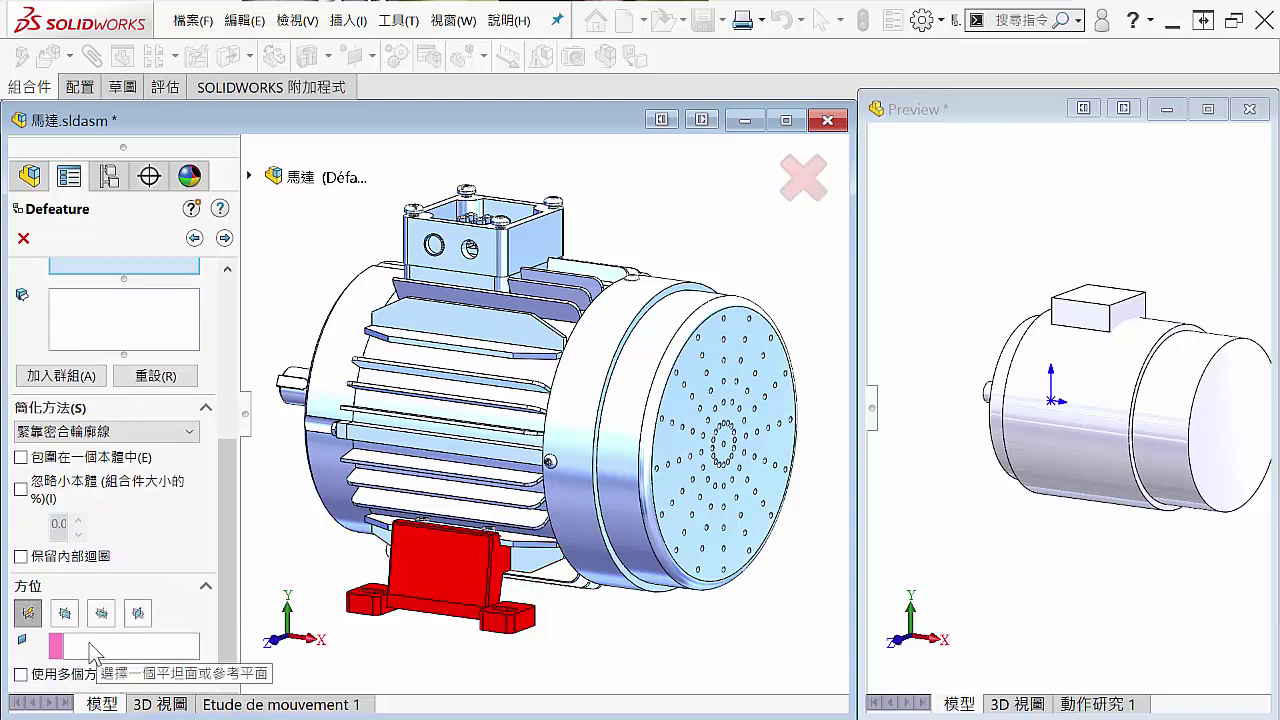
{"action": "left_click", "coordinate": [394, 577]}
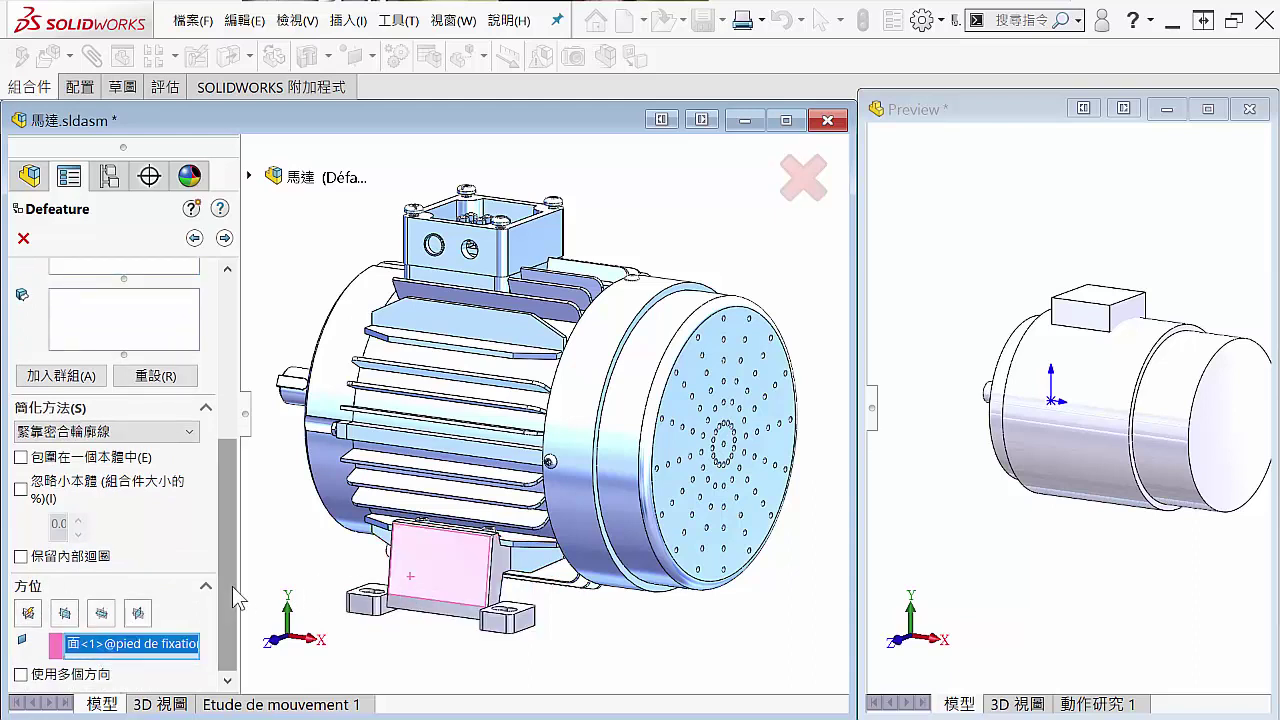
{"action": "left_click", "coordinate": [72, 676]}
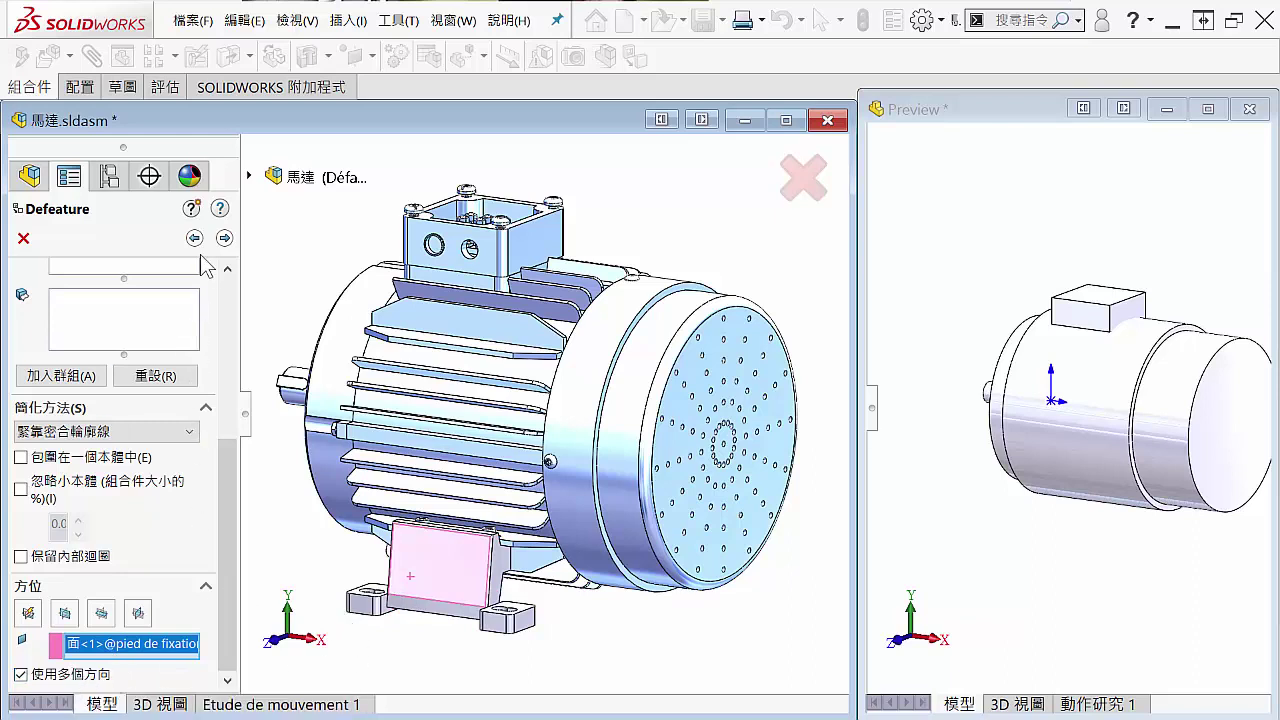
{"action": "left_click", "coordinate": [61, 381]}
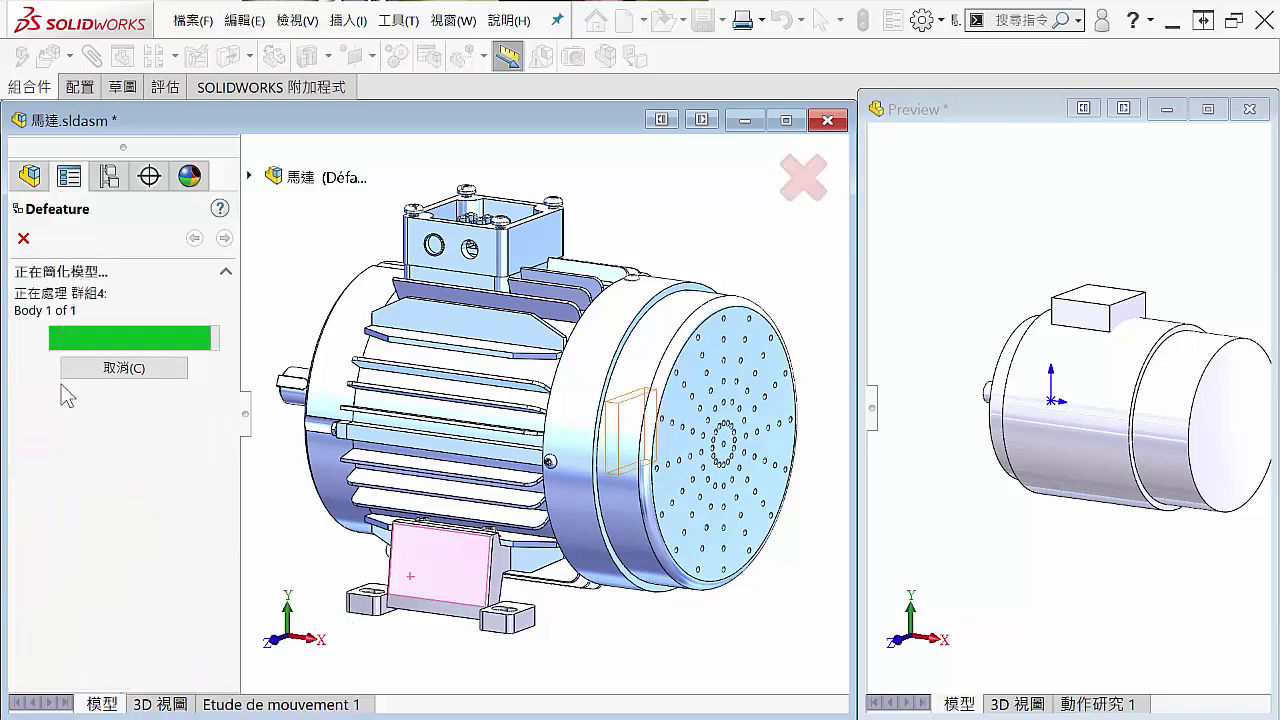
Zoom in and orbit the motor round to its far side to reveal the second foot.
{"action": "scroll", "coordinate": [450, 620], "scroll_direction": "down", "scroll_amount": 3}
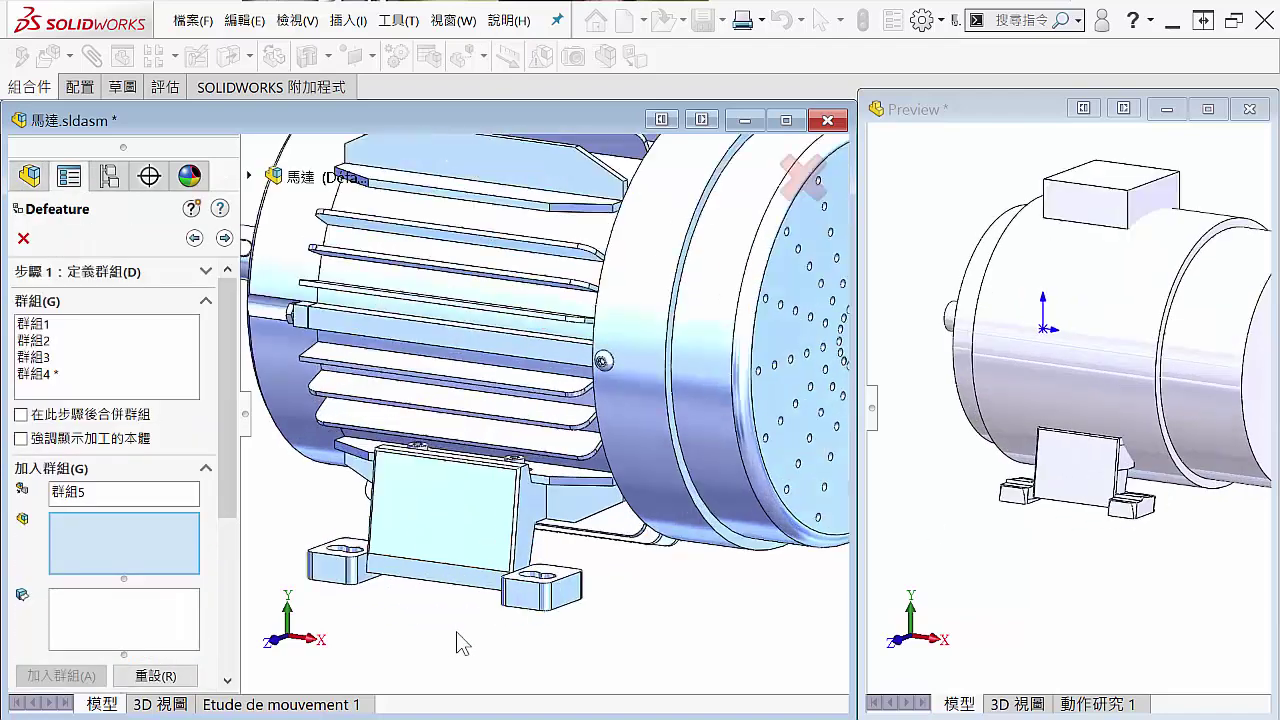
{"action": "scroll", "coordinate": [480, 610], "scroll_direction": "down", "scroll_amount": 3}
{"action": "middle_click_drag", "start_coordinate": [418, 532], "coordinate": [451, 537]}
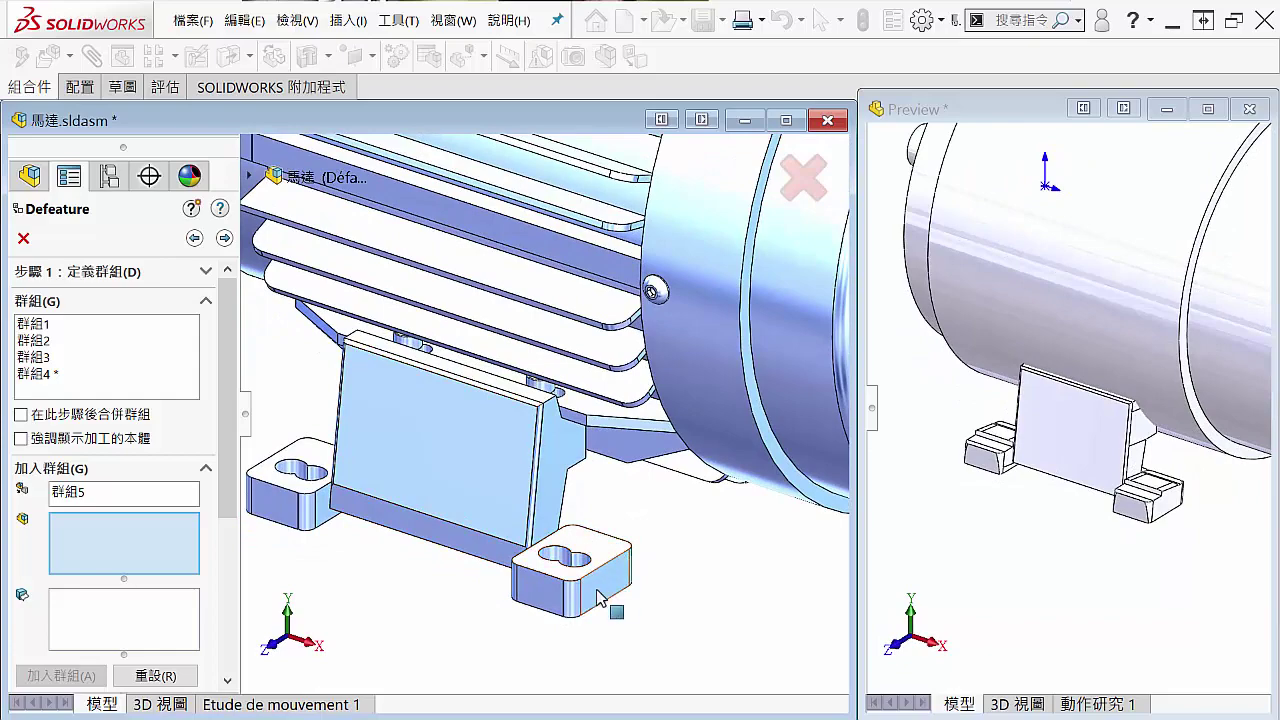
{"action": "mouse_move", "coordinate": [614, 600]}
{"action": "middle_mouse_down"}
{"action": "mouse_move", "coordinate": [529, 580]}
{"action": "mouse_move", "coordinate": [610, 575]}
{"action": "middle_mouse_up"}
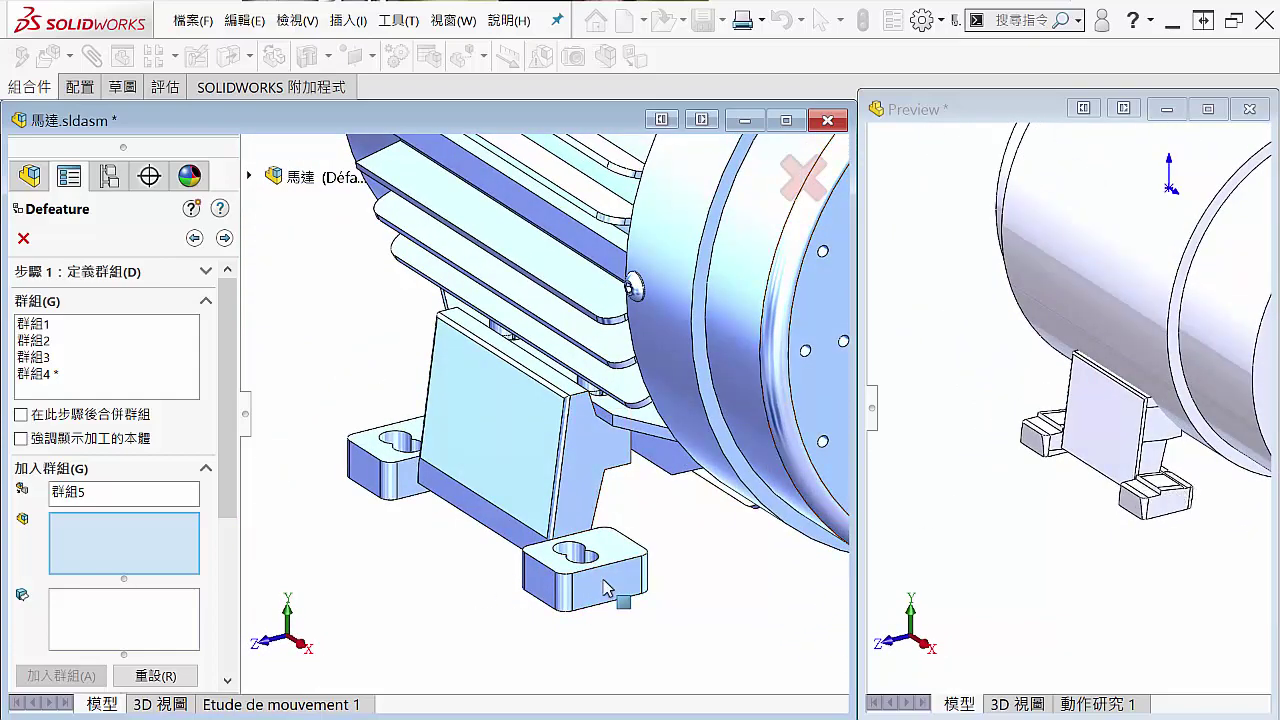
{"action": "mouse_move", "coordinate": [608, 594]}
{"action": "middle_mouse_down"}
{"action": "mouse_move", "coordinate": [717, 580]}
{"action": "mouse_move", "coordinate": [648, 566]}
{"action": "mouse_move", "coordinate": [605, 598]}
{"action": "mouse_move", "coordinate": [708, 550]}
{"action": "middle_mouse_up"}
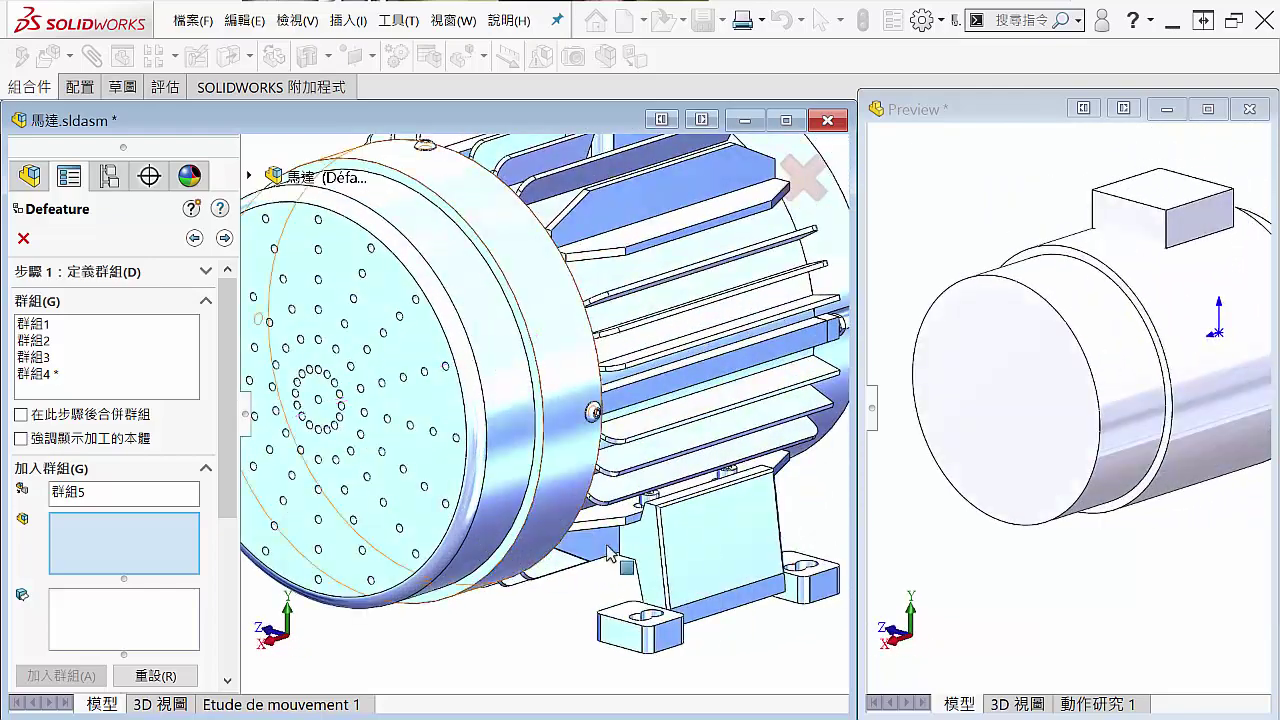
Add pied de fixation-2 as group 5 with method 無 (複製幾何), copying its geometry unchanged.
{"action": "left_click", "coordinate": [708, 550]}
{"action": "scroll", "coordinate": [233, 464], "scroll_direction": "down", "scroll_amount": 5}
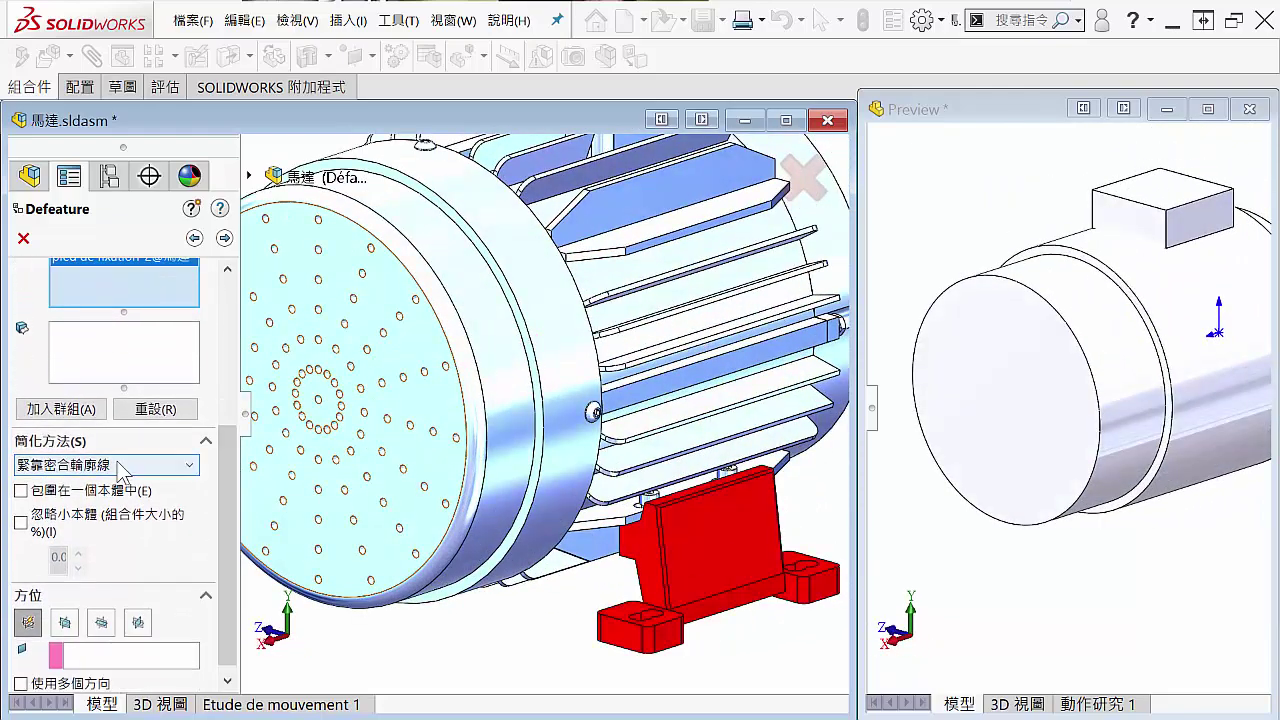
{"action": "left_click", "coordinate": [117, 464]}
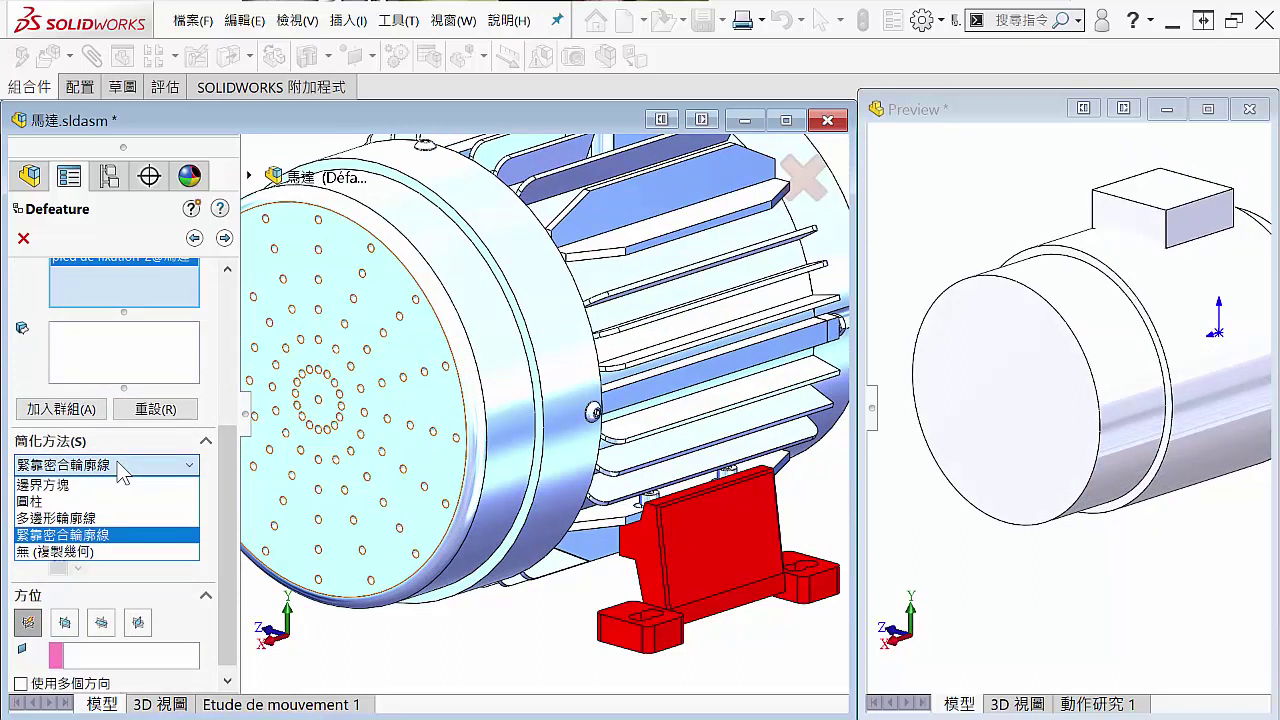
{"action": "left_click", "coordinate": [150, 553]}
{"action": "left_click", "coordinate": [79, 411]}
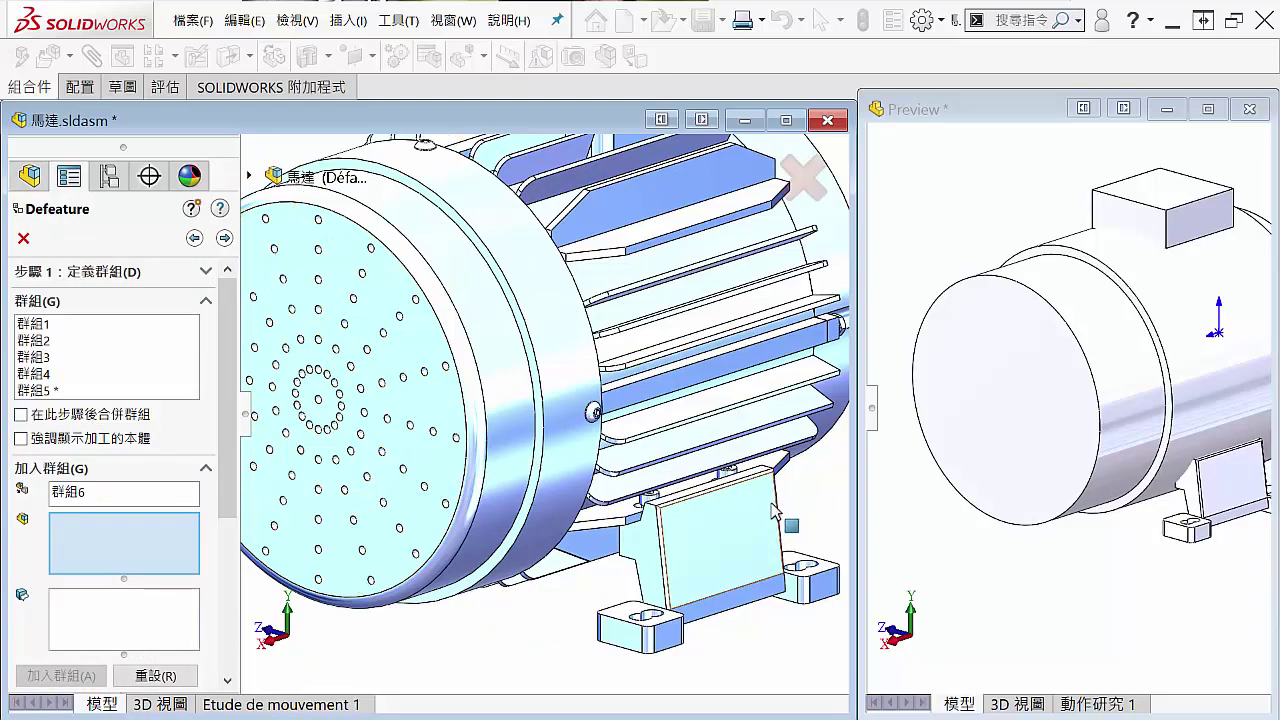
{"action": "scroll", "coordinate": [703, 466], "scroll_direction": "up", "scroll_amount": 5}
{"action": "mouse_move", "coordinate": [703, 466]}
{"action": "middle_mouse_down"}
{"action": "mouse_move", "coordinate": [526, 500]}
{"action": "mouse_move", "coordinate": [628, 497]}
{"action": "mouse_move", "coordinate": [671, 583]}
{"action": "mouse_move", "coordinate": [592, 530]}
{"action": "mouse_move", "coordinate": [372, 503]}
{"action": "mouse_move", "coordinate": [333, 462]}
{"action": "middle_mouse_up"}
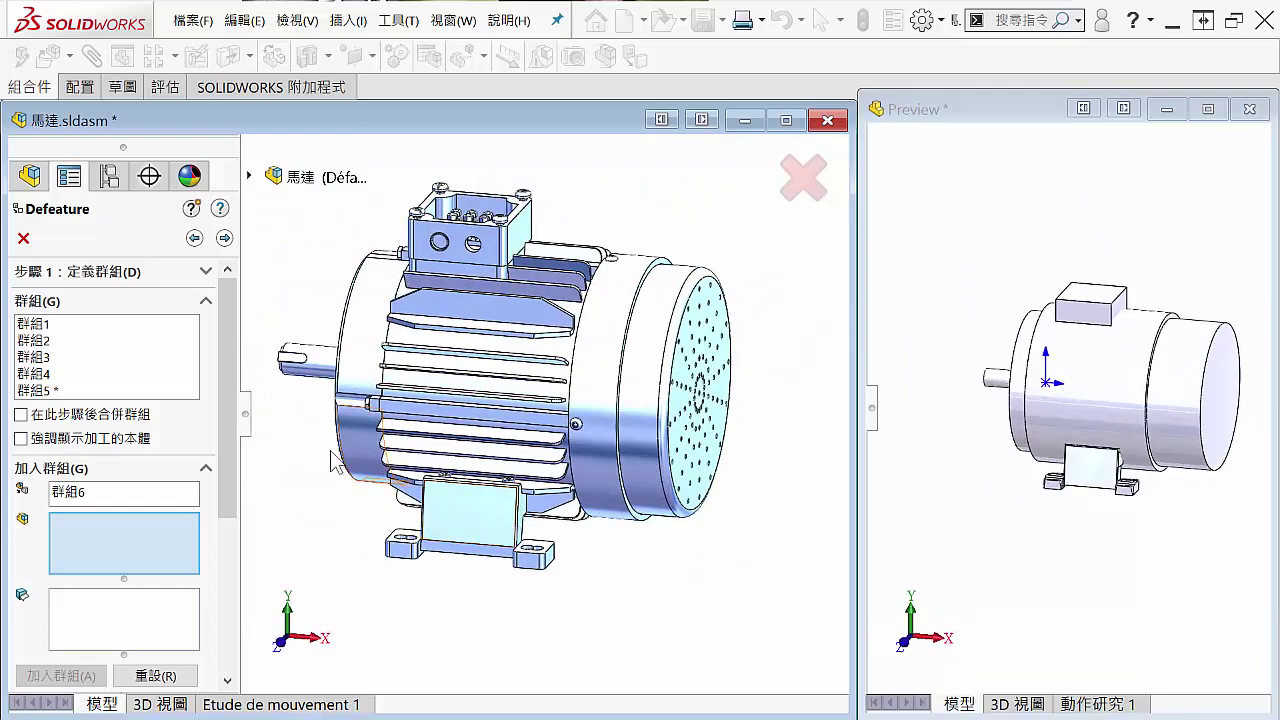
Complete the Defeature and save the result to the Desktop as 馬達_defeature.sldprt.
{"action": "left_click", "coordinate": [226, 239]}
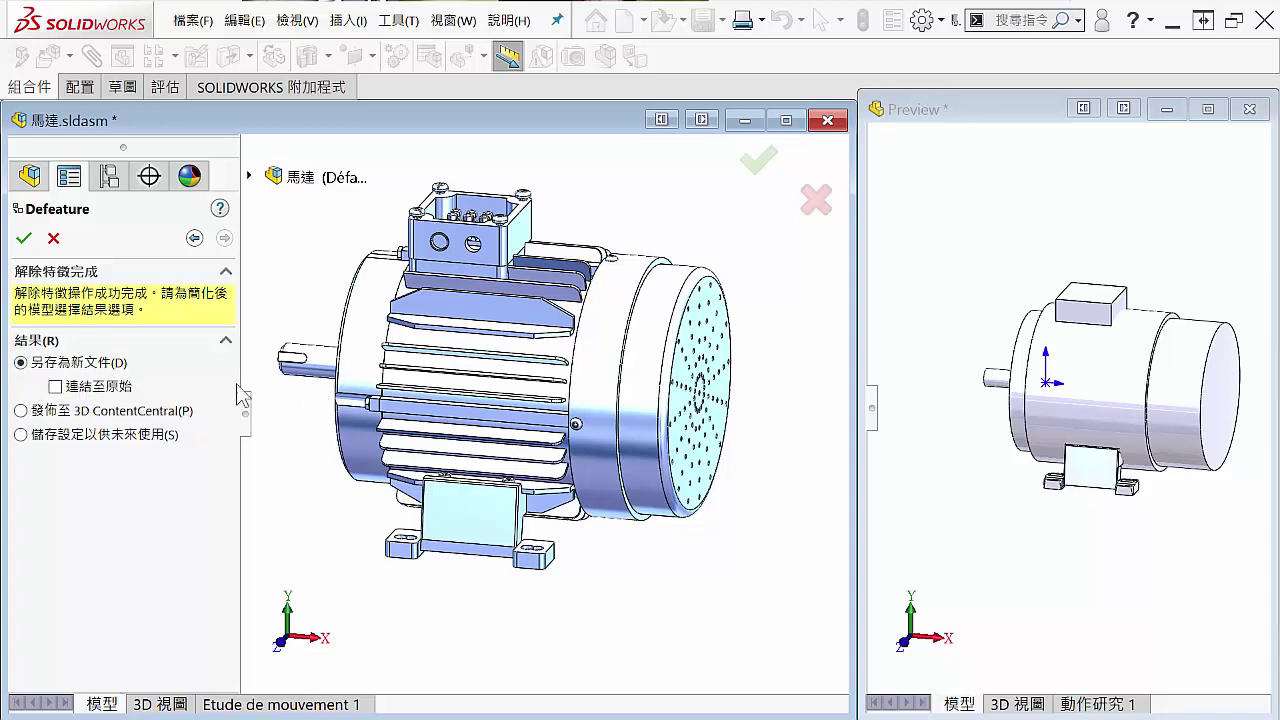
{"action": "left_click", "coordinate": [23, 238]}
{"action": "left_click_drag", "start_coordinate": [443, 380], "coordinate": [443, 220]}
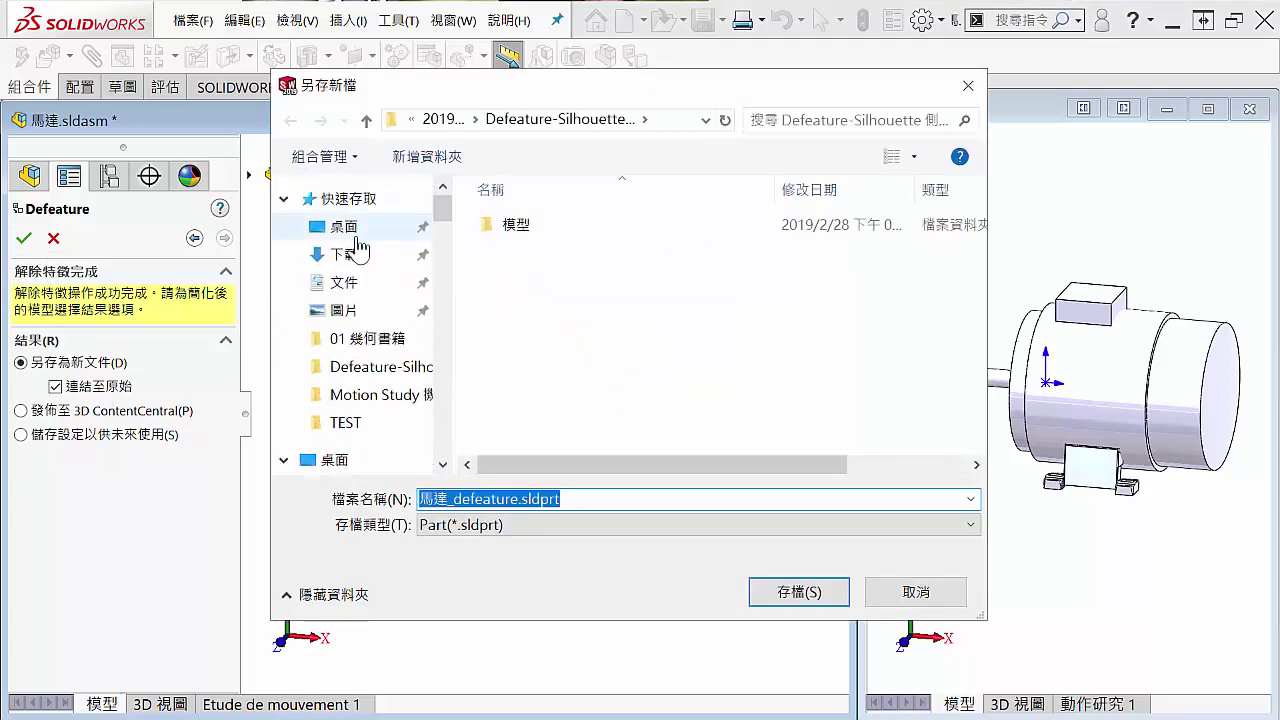
{"action": "left_click", "coordinate": [335, 459]}
{"action": "left_click", "coordinate": [799, 591]}
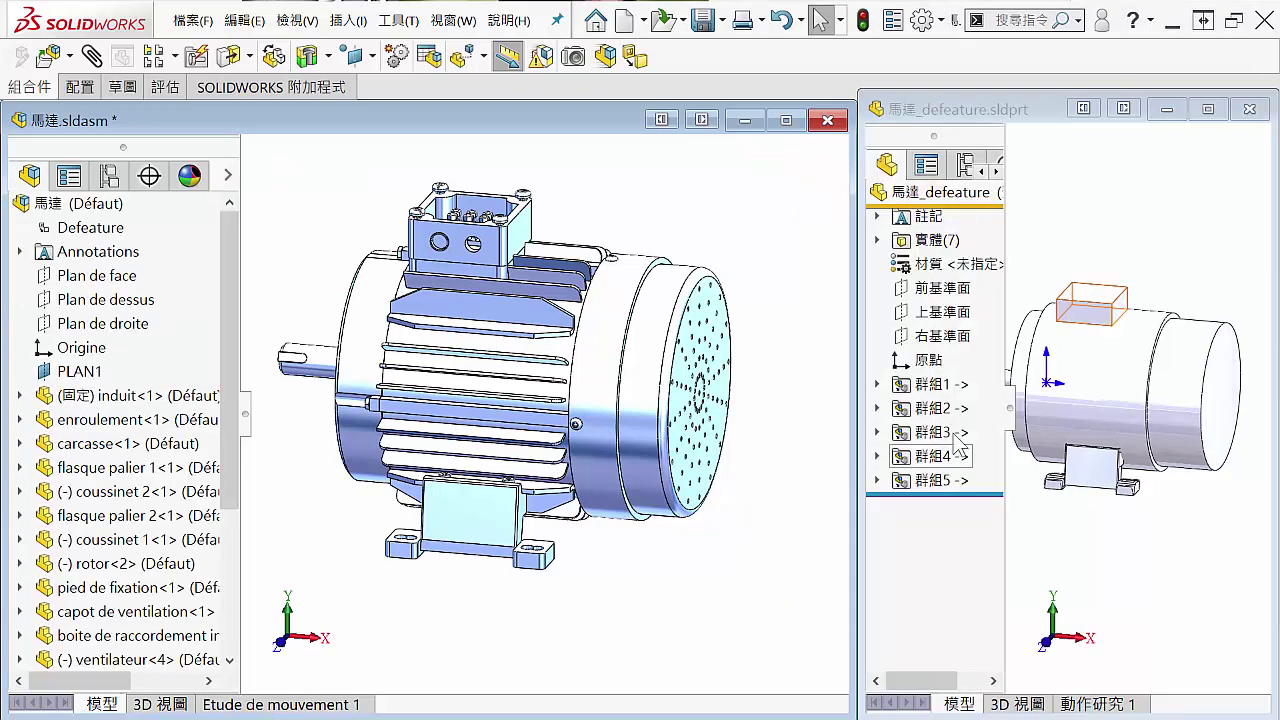
In the new part, expand 群組2, 群組1 and 群組5 to reveal their 解除特徵 features, then deselect.
{"action": "left_click", "coordinate": [1094, 571]}
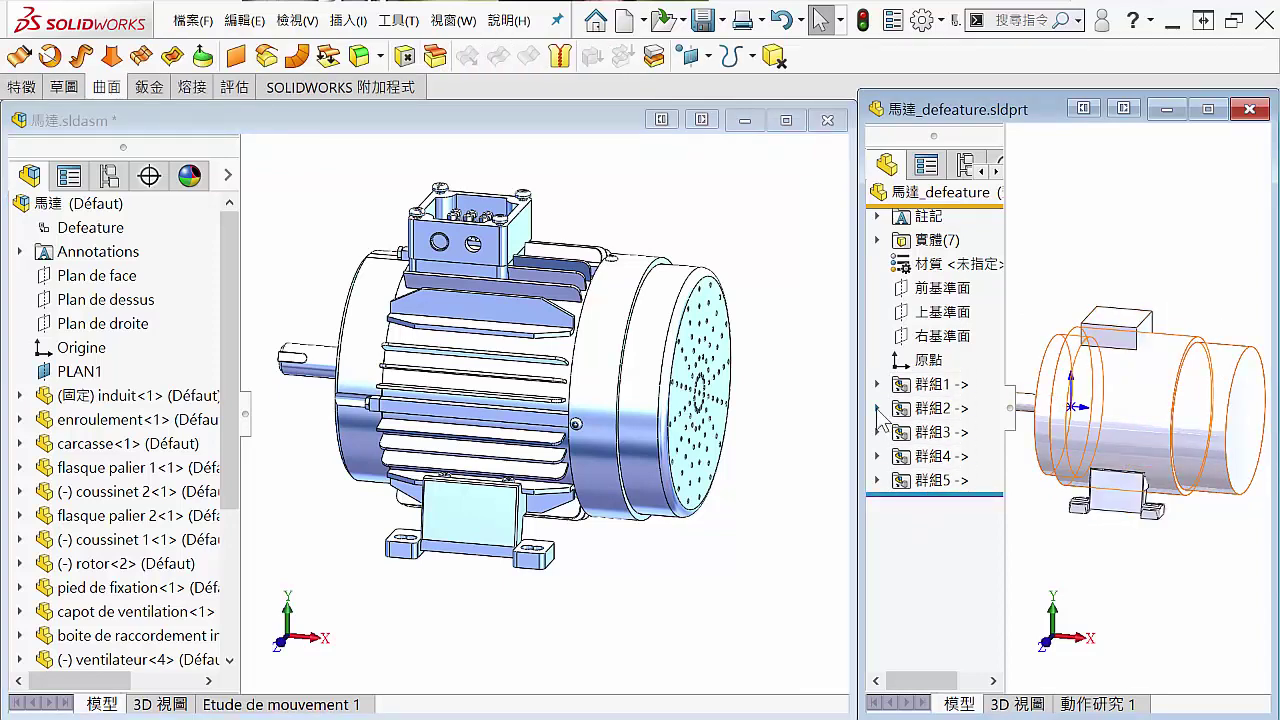
{"action": "left_click", "coordinate": [877, 408]}
{"action": "left_click", "coordinate": [955, 432]}
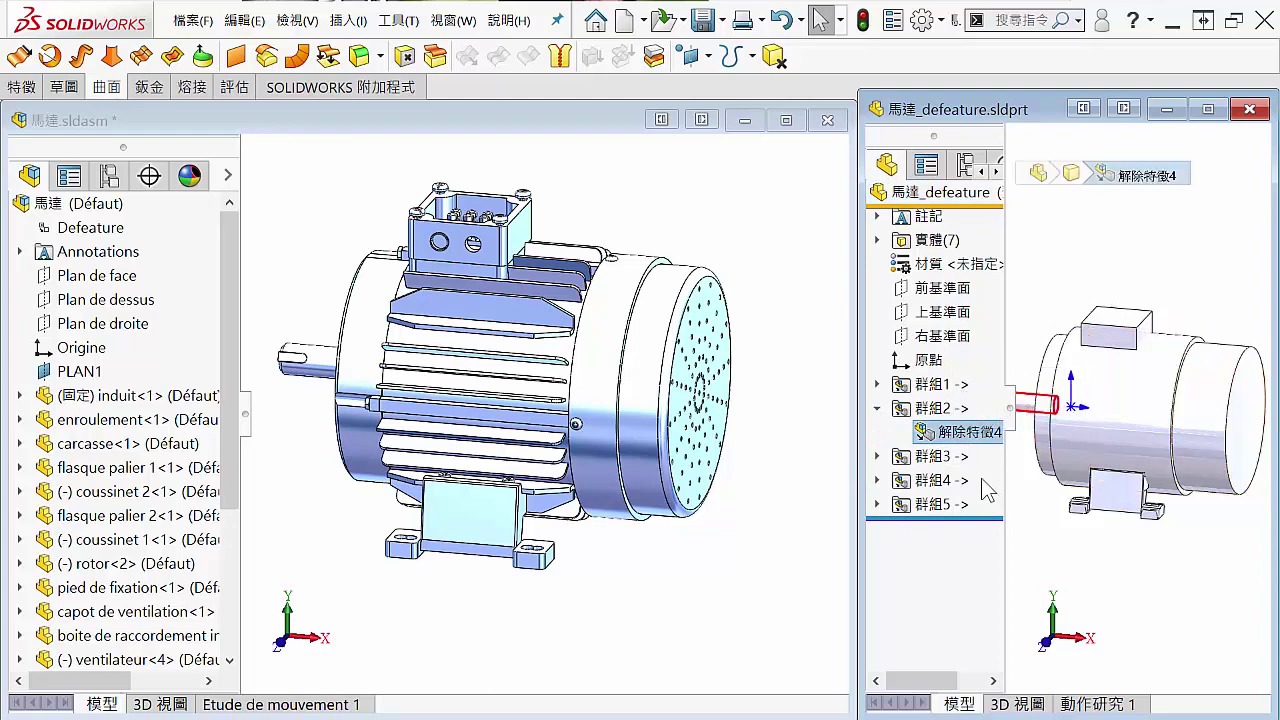
{"action": "middle_click_drag", "start_coordinate": [1068, 548], "coordinate": [1072, 546]}
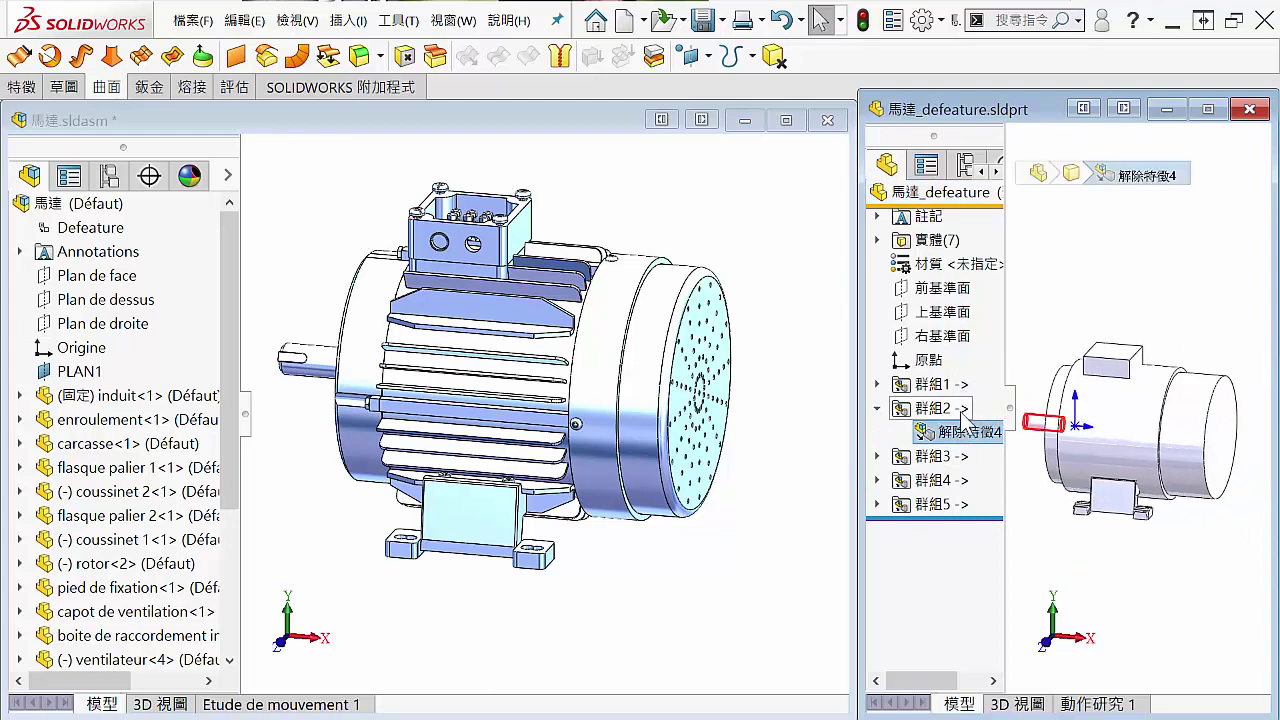
{"action": "left_click", "coordinate": [877, 384]}
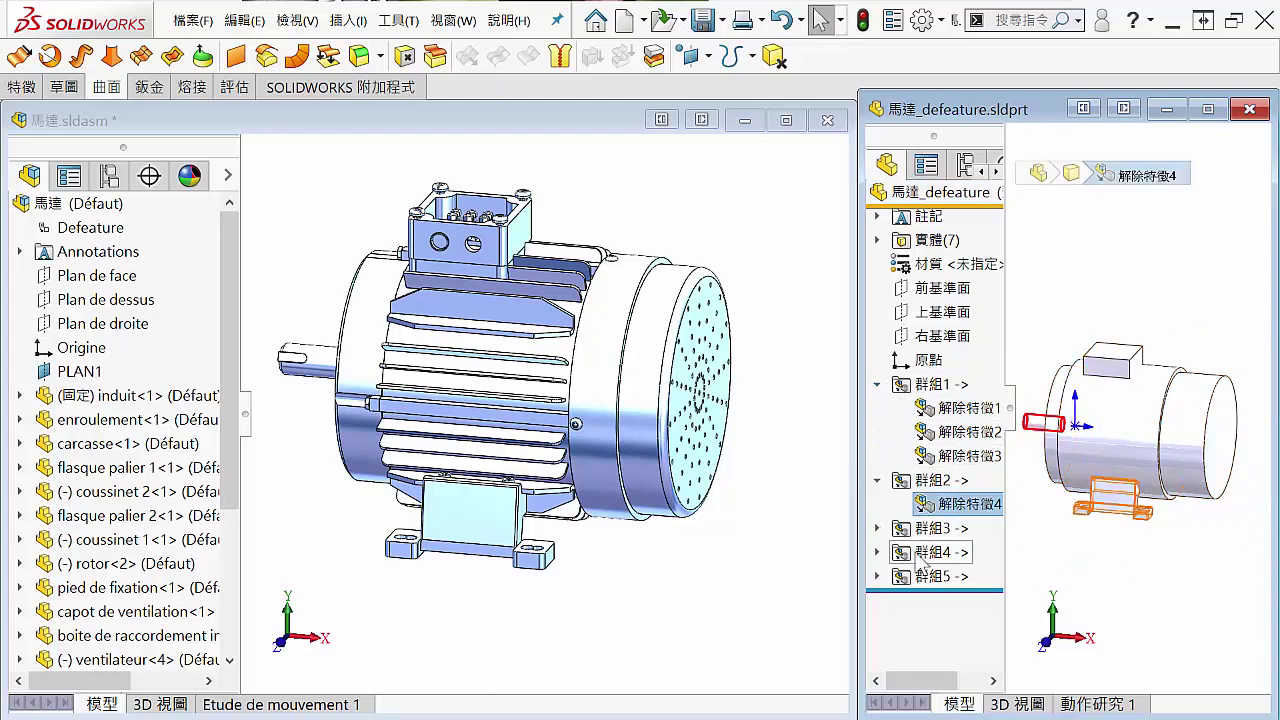
{"action": "left_click", "coordinate": [877, 576]}
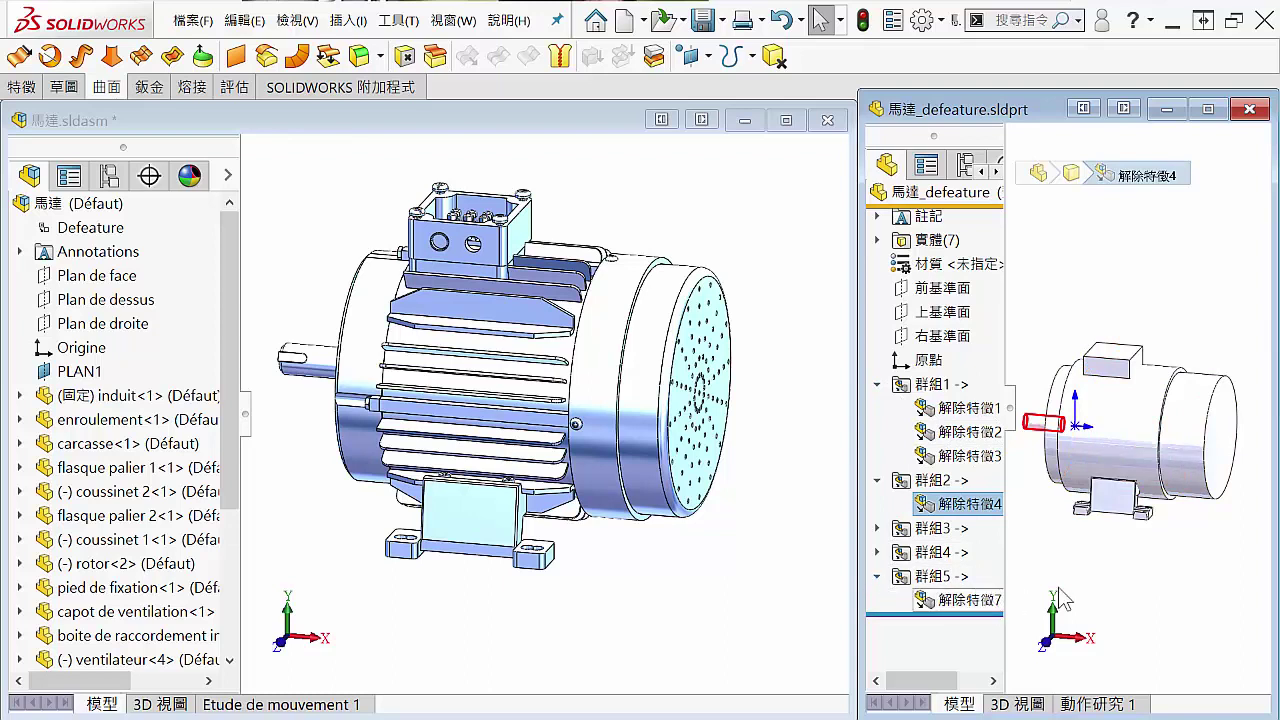
{"action": "left_click", "coordinate": [1140, 599]}
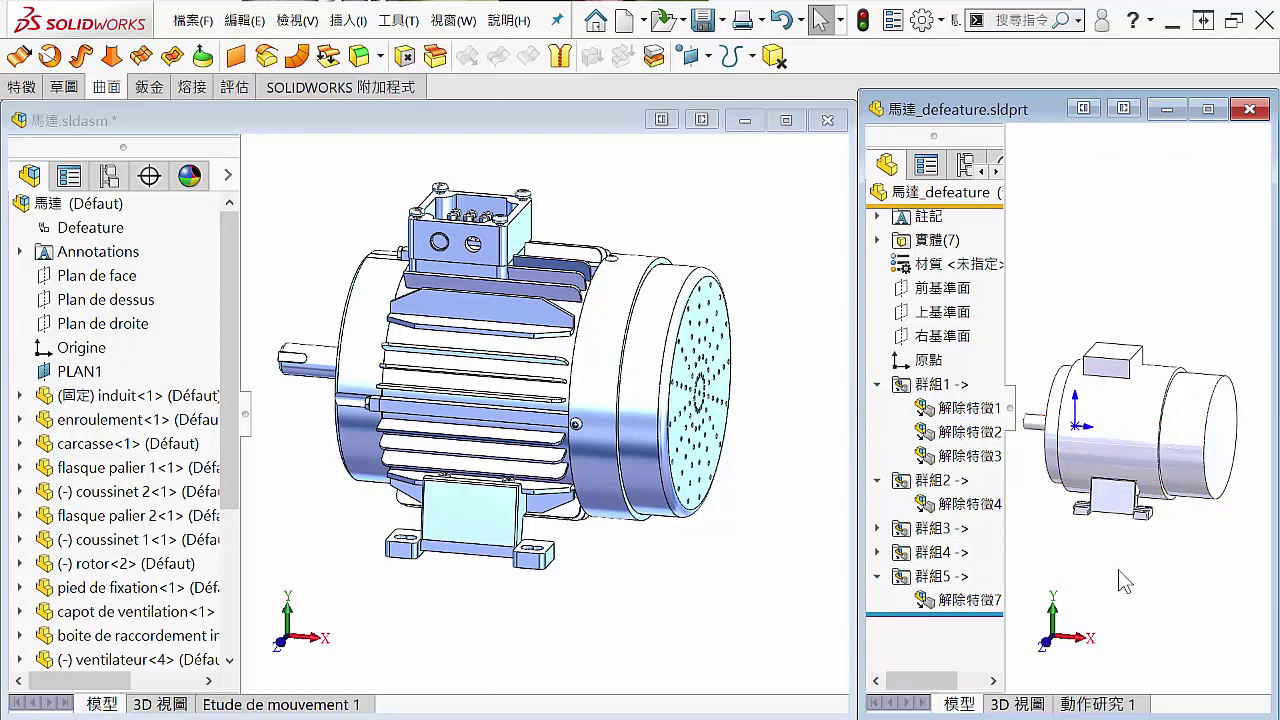